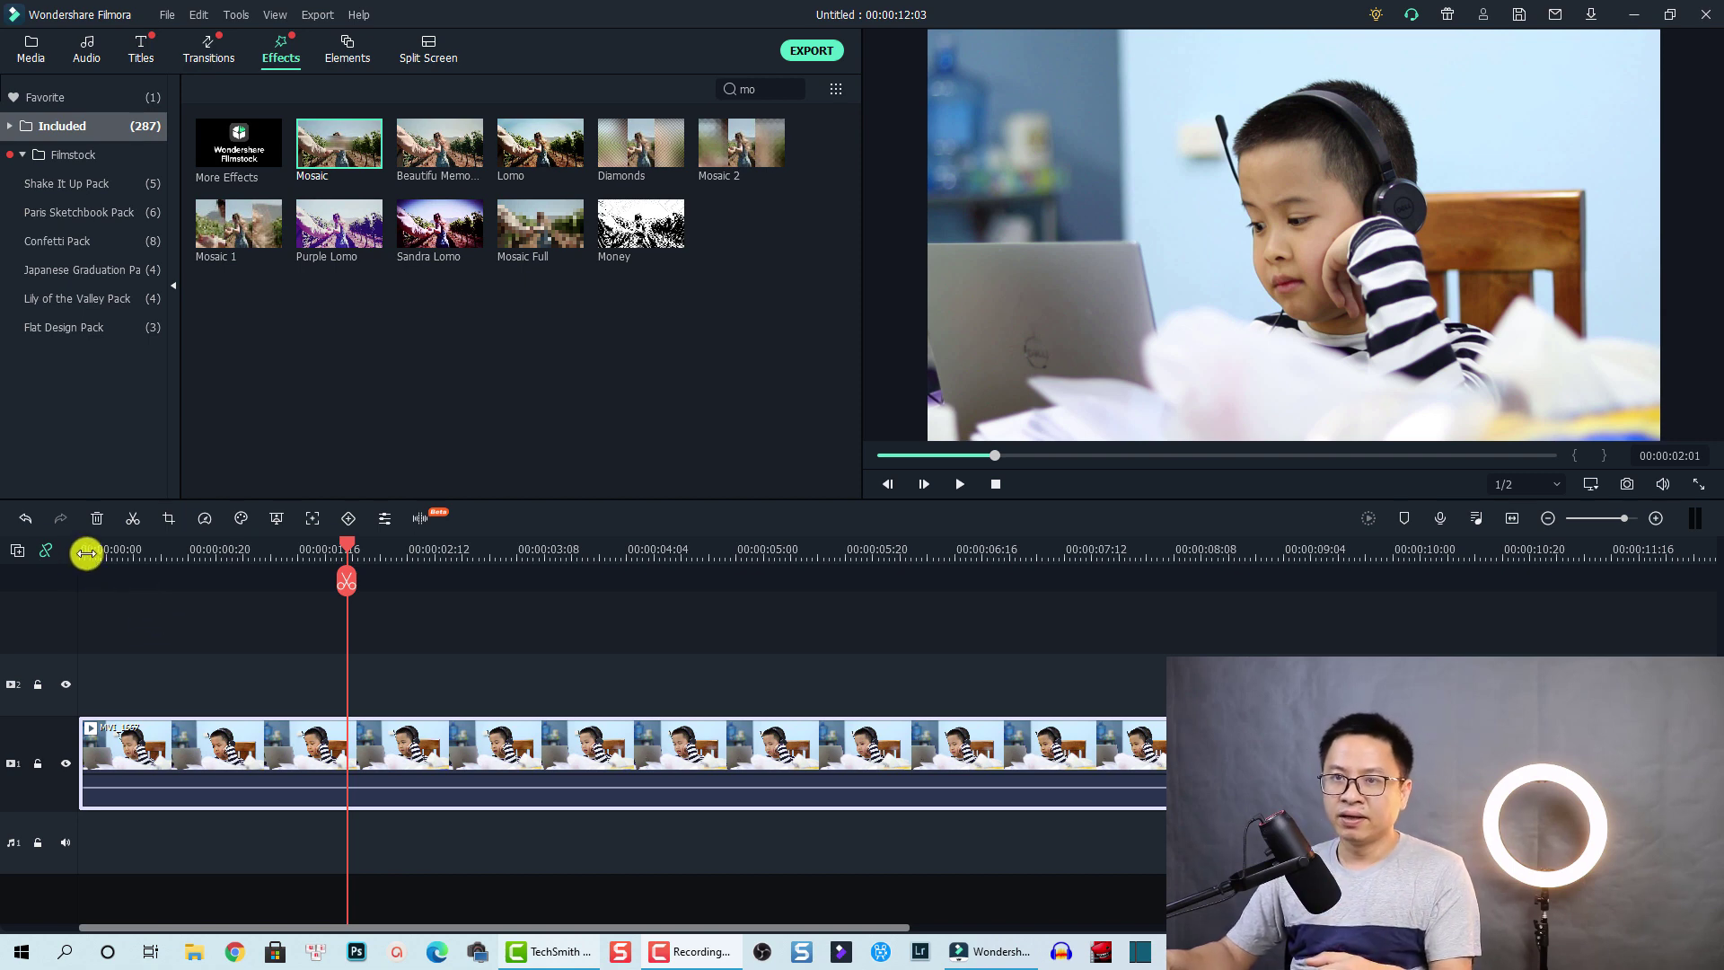
Step: Move the playhead back to 00:00:00:00, the first frame of the boy's clip
click(87, 555)
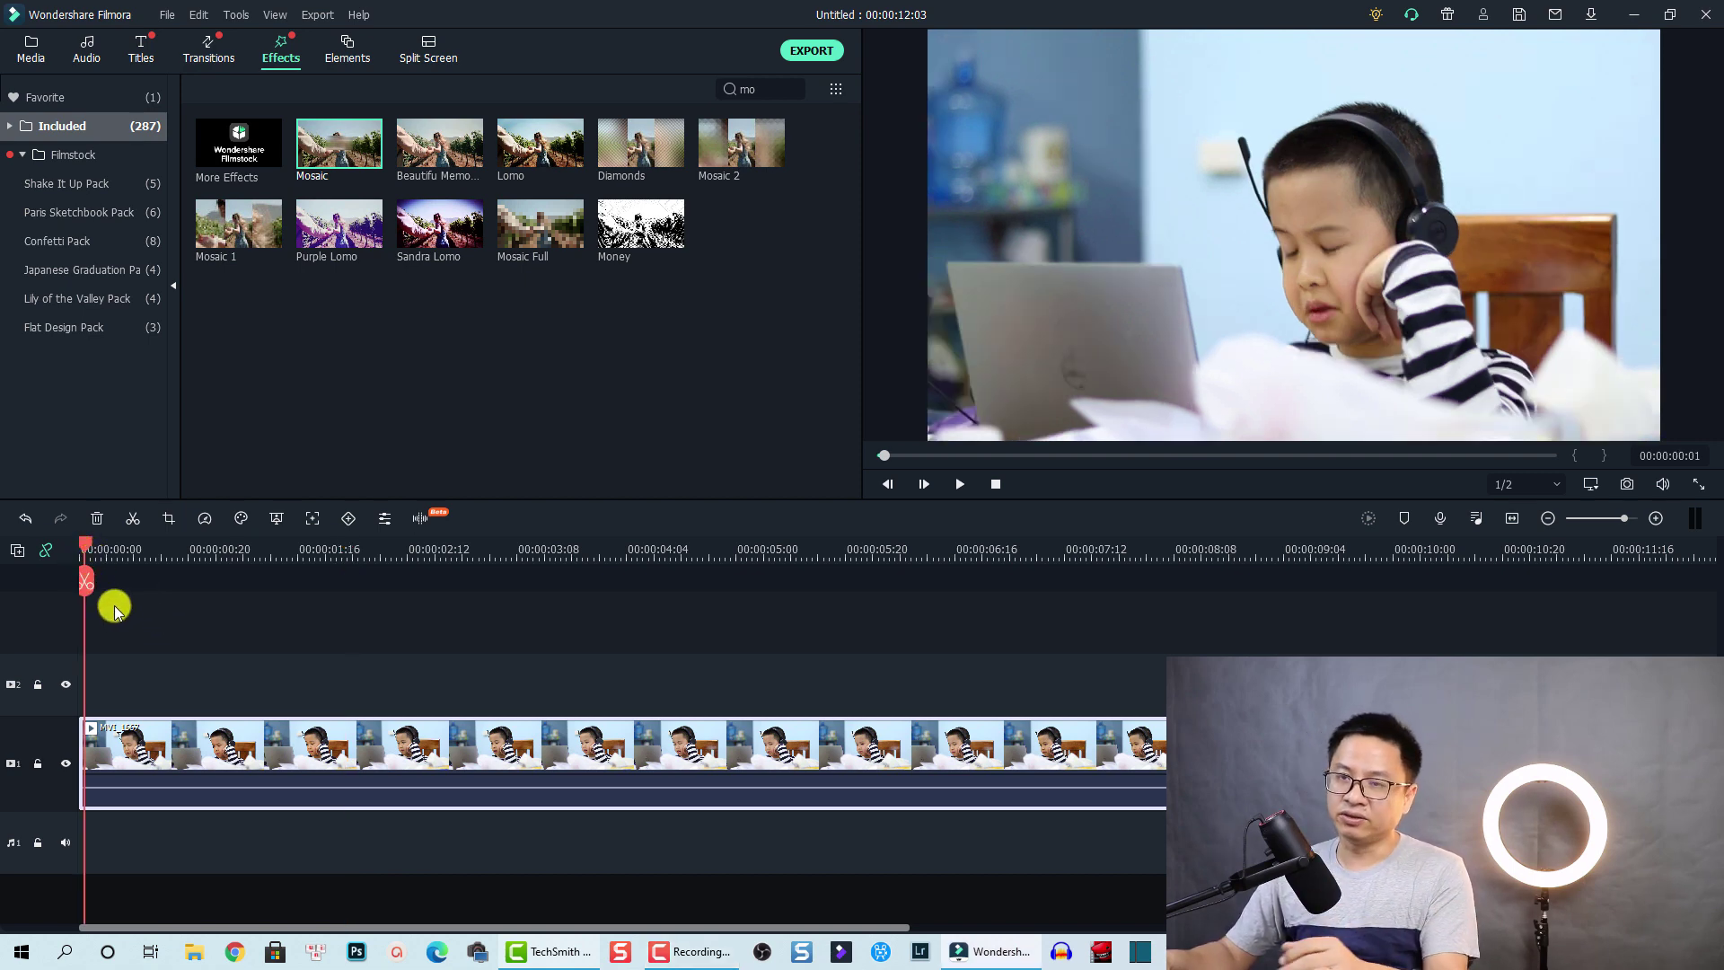
click(81, 549)
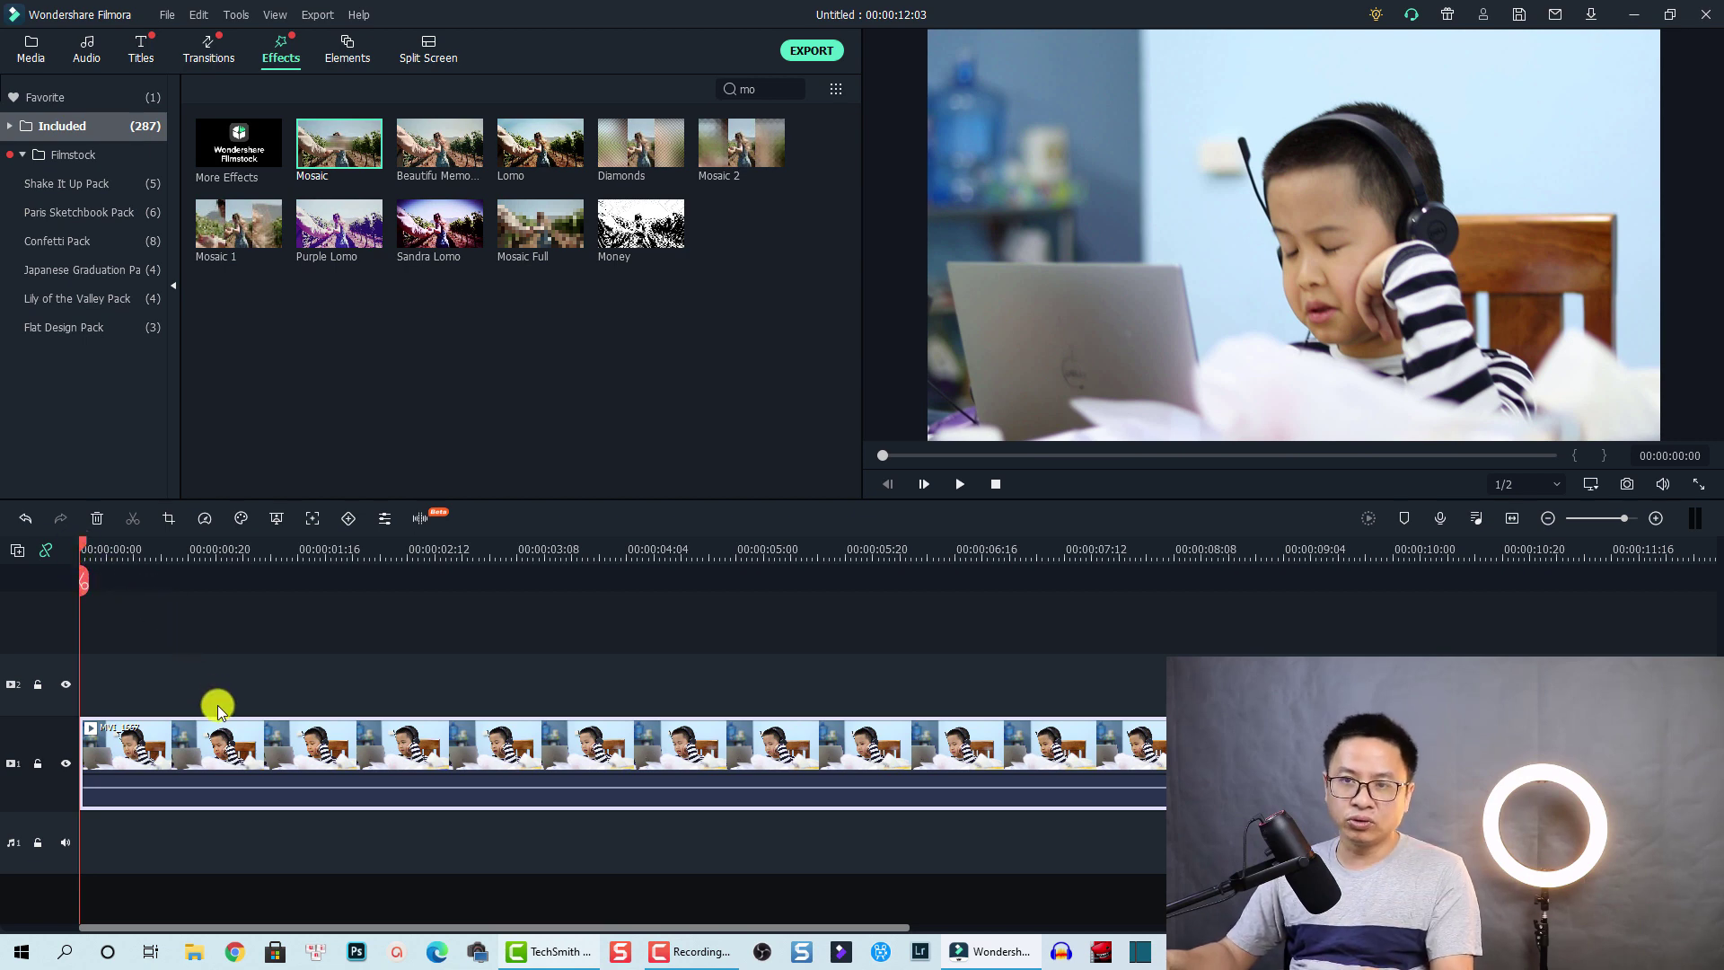
Step: Fit the tracking box over the boy's face and track it through the whole clip
click(312, 519)
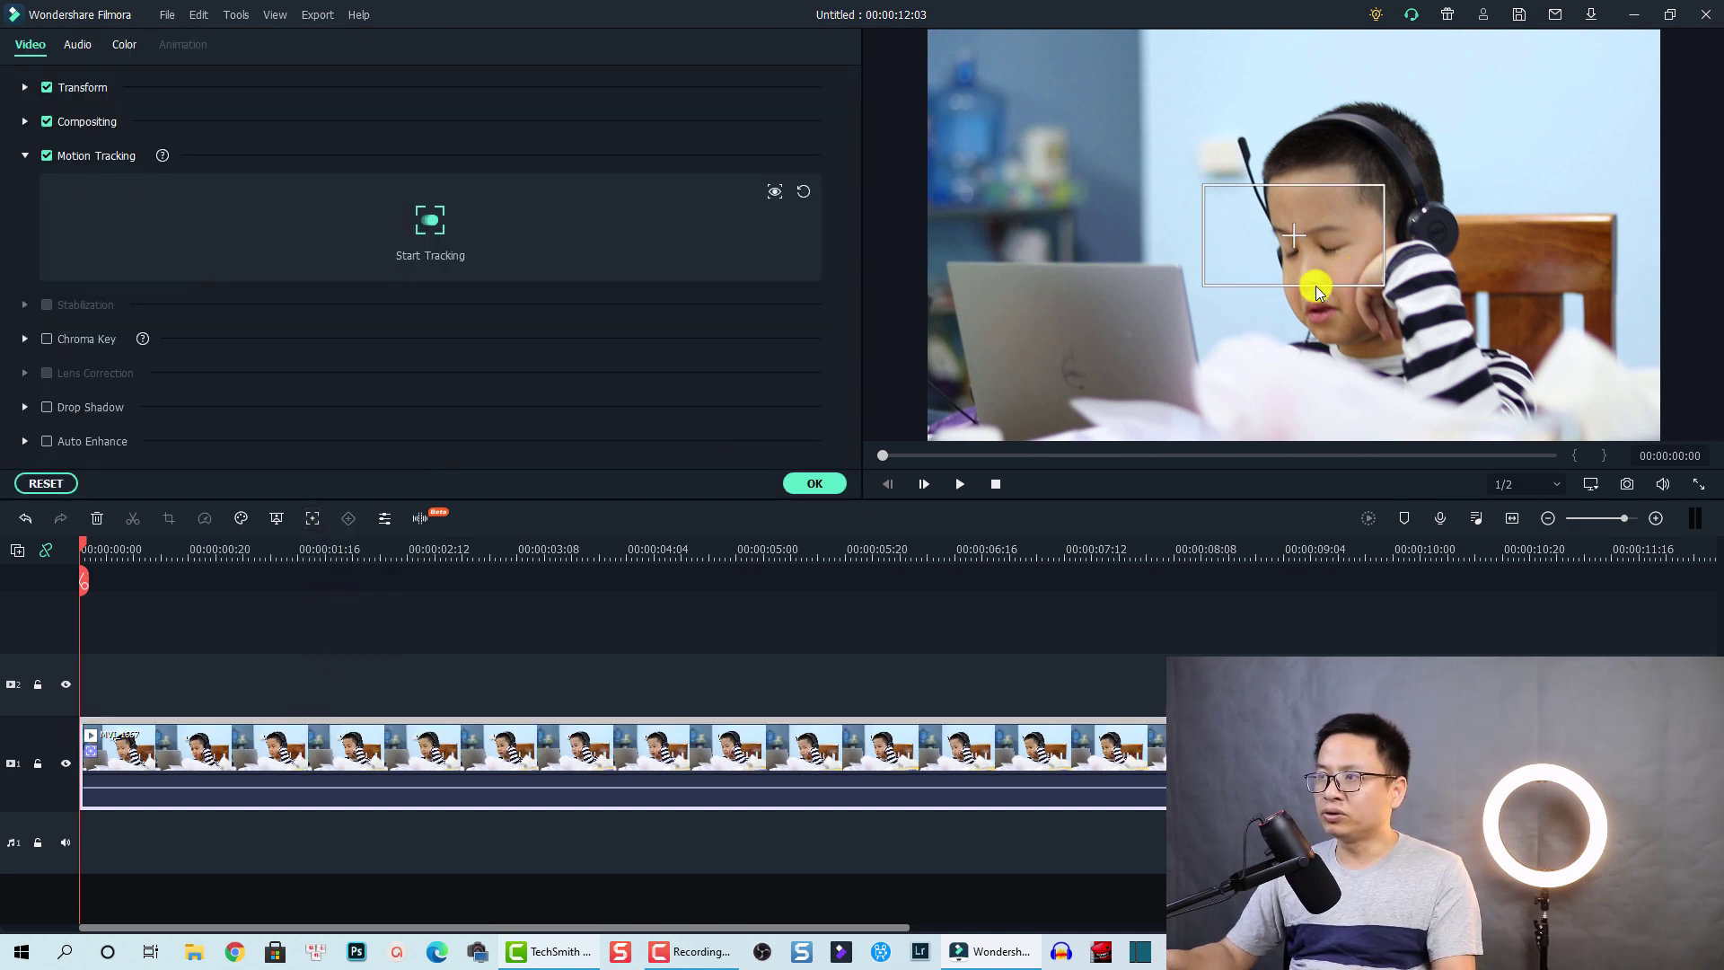
click(1286, 257)
drag(1295, 262, 1319, 296)
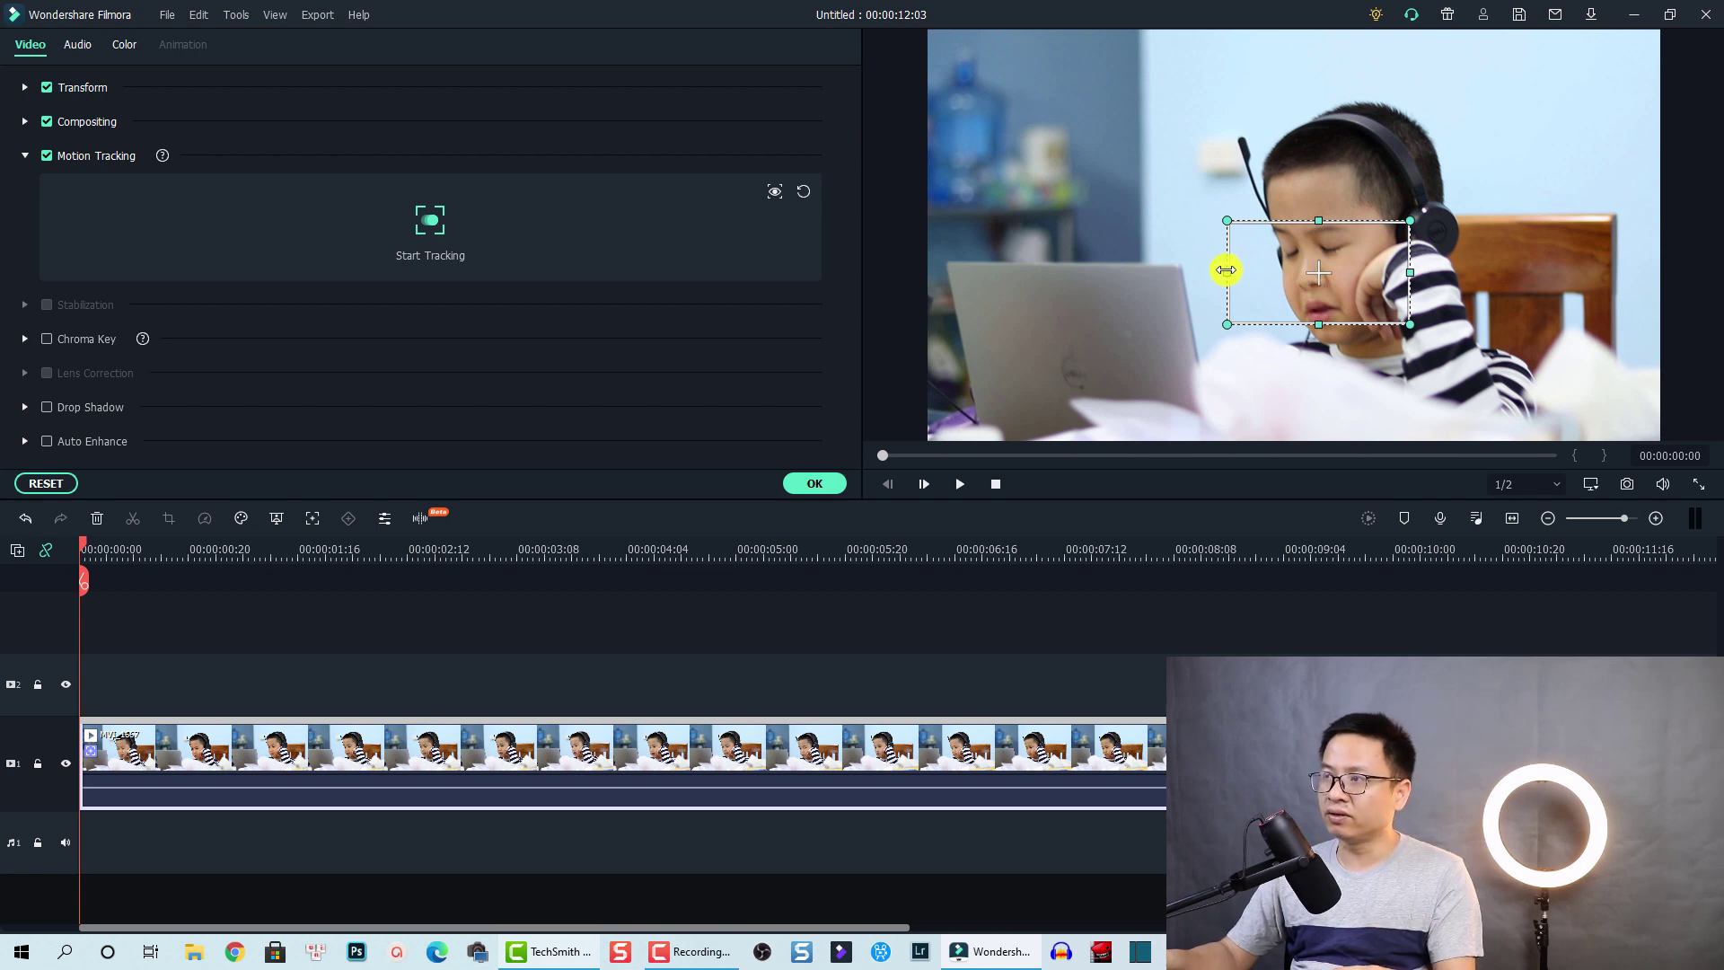
drag(1227, 269, 1335, 287)
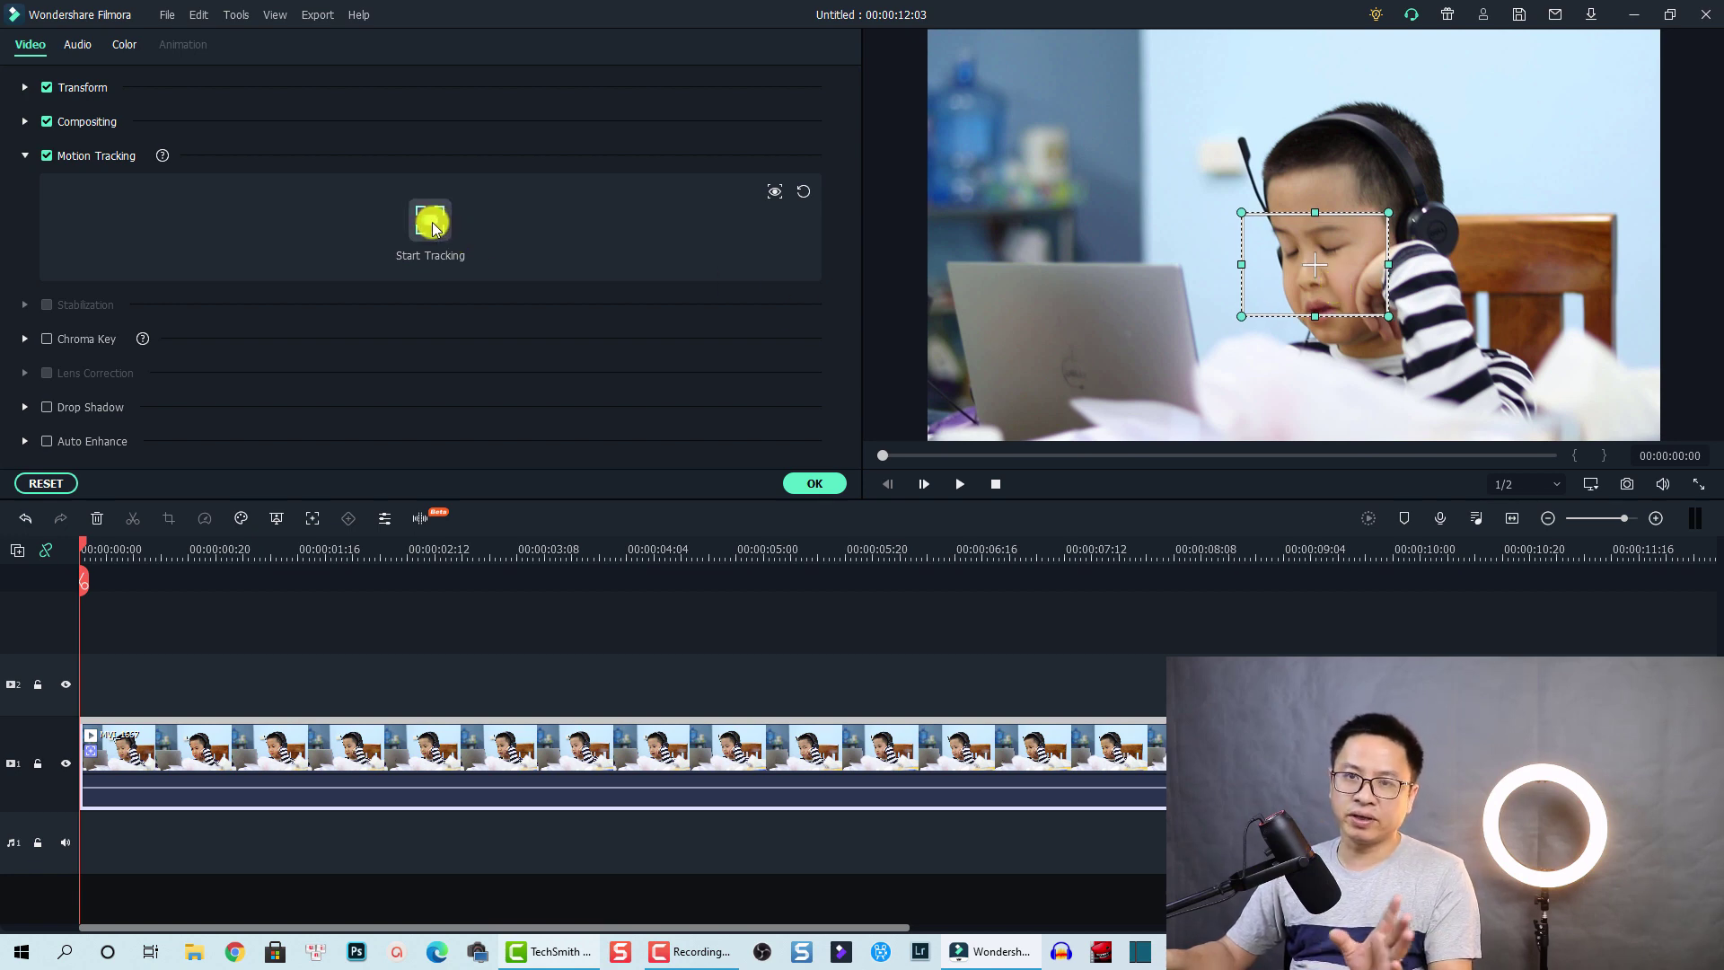
click(440, 236)
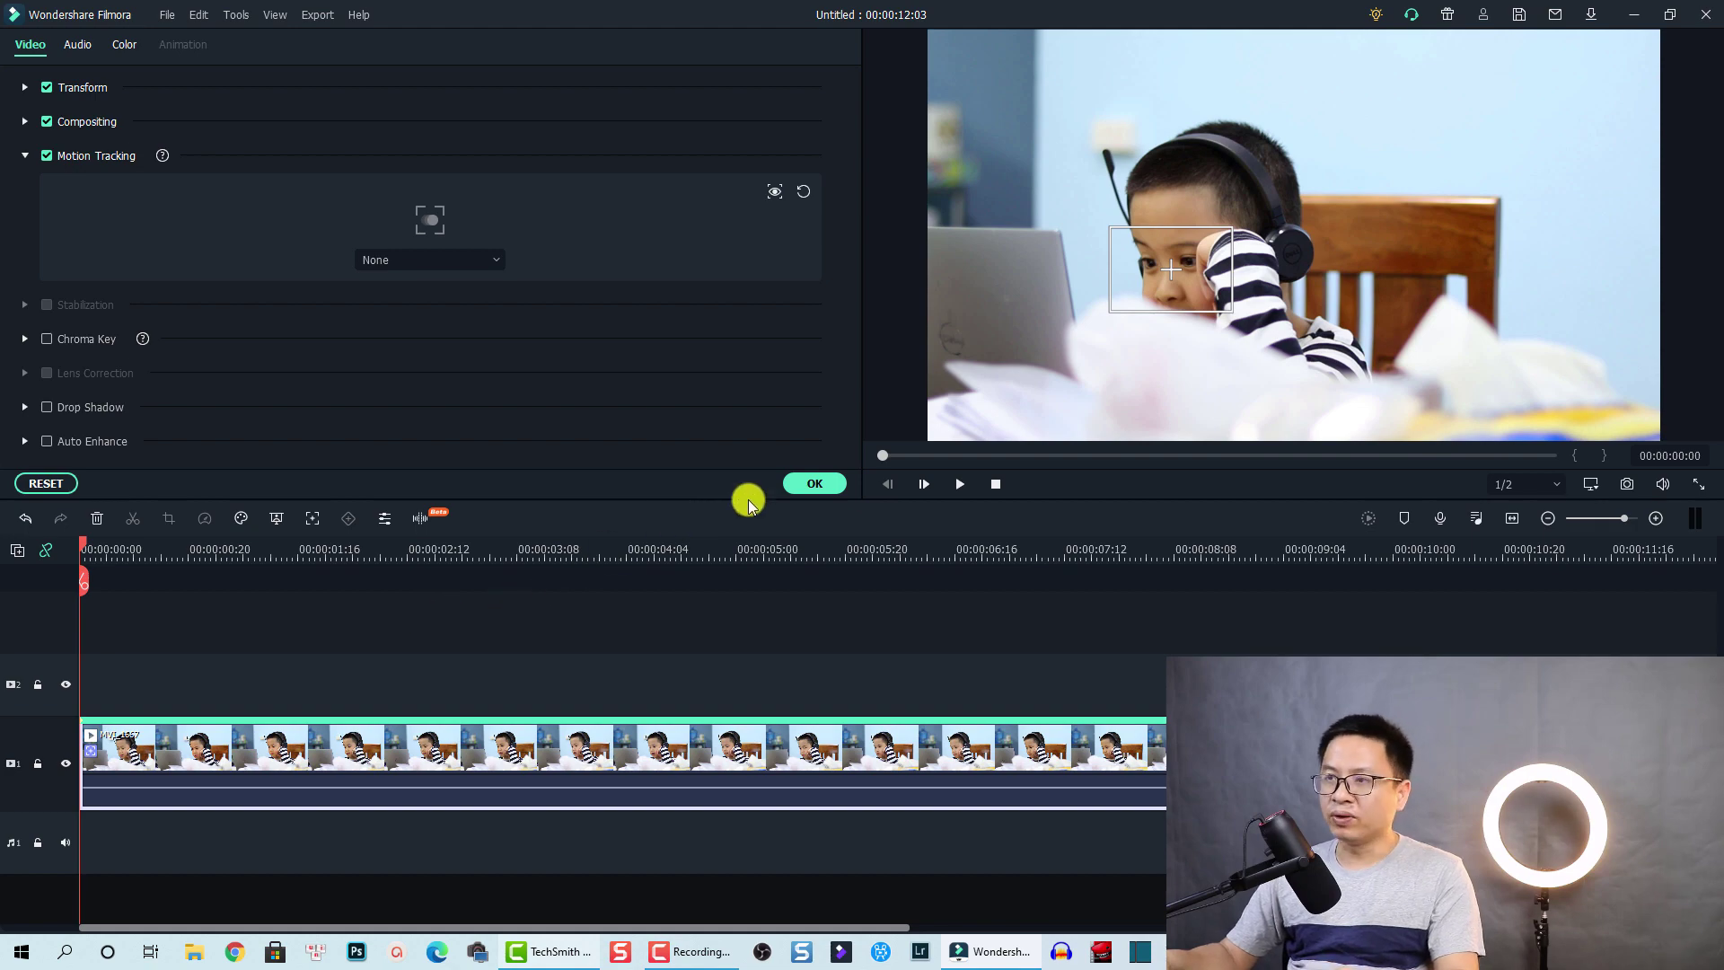
click(814, 483)
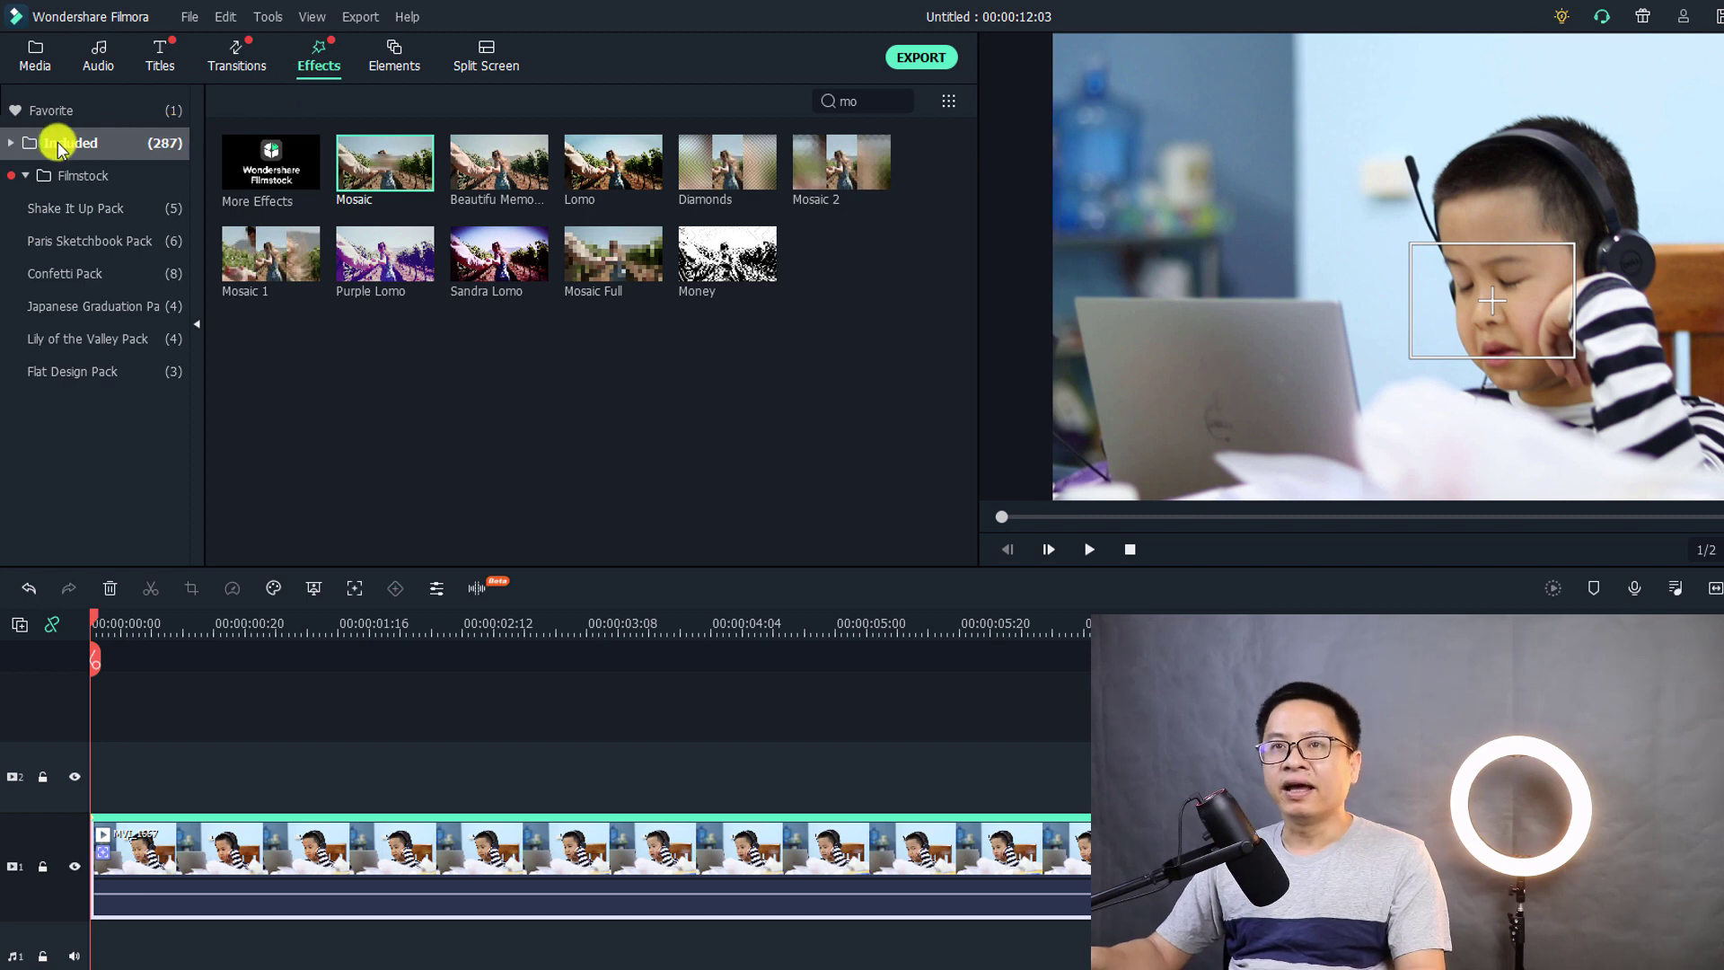
Step: Place the 'mosaic' effect from Included on track 2 and stretch it to the clip's end
click(58, 144)
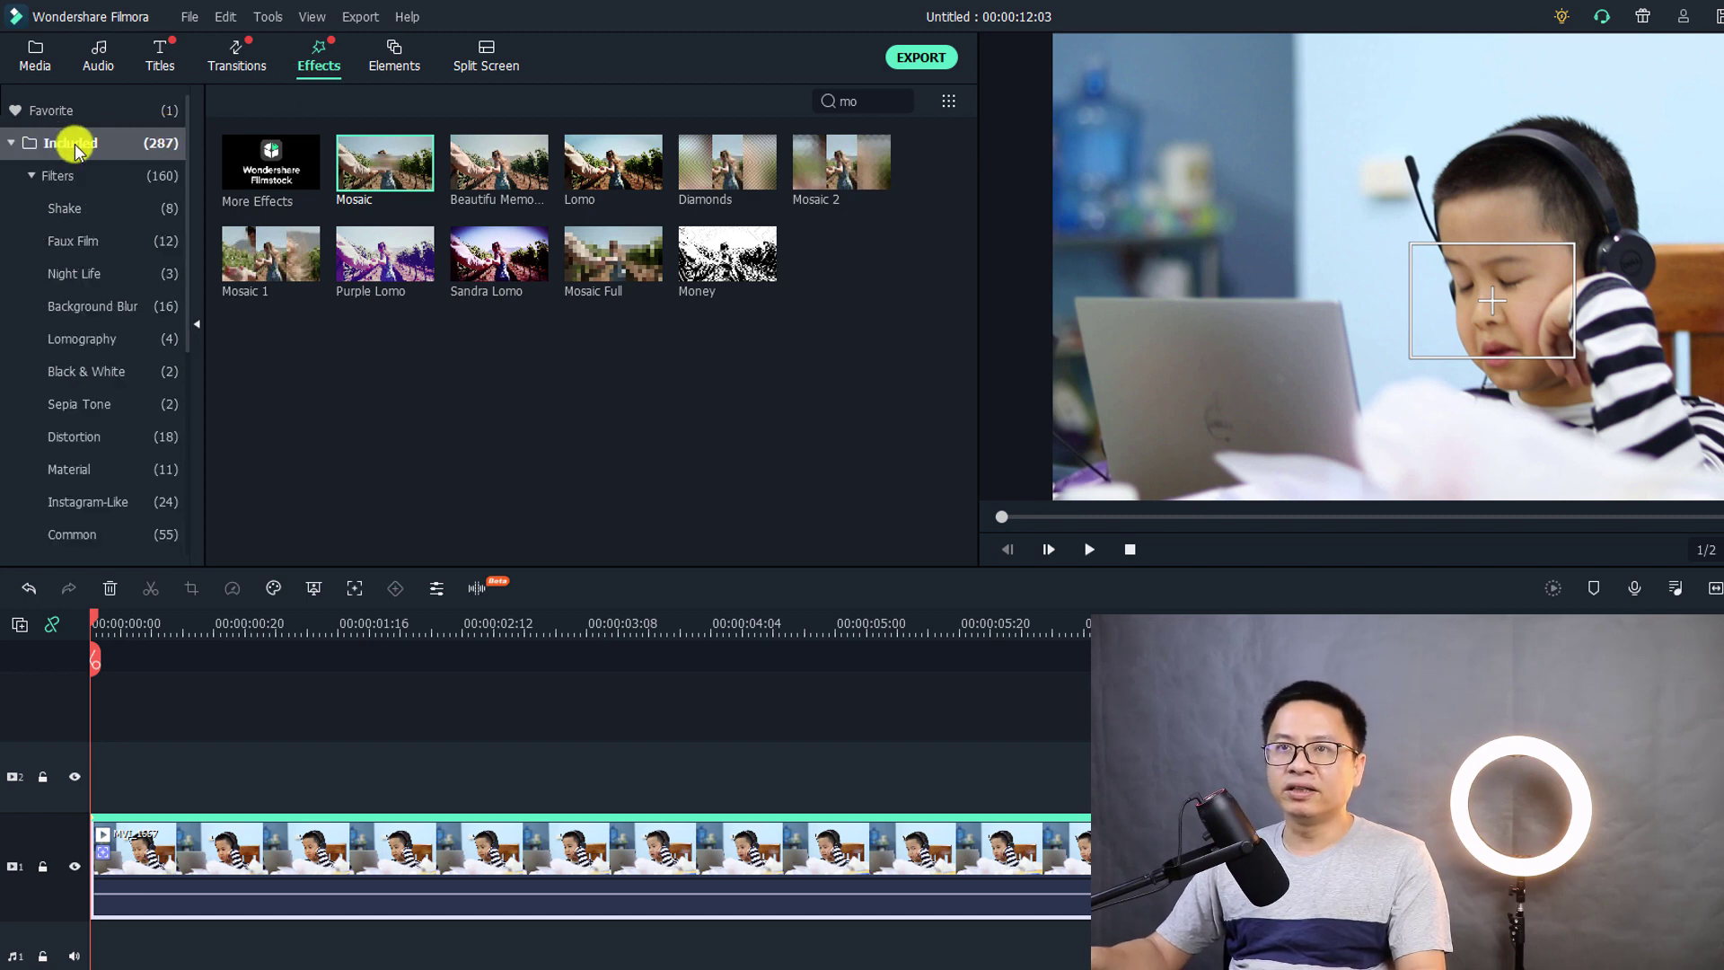
click(868, 103)
text(mosaic)
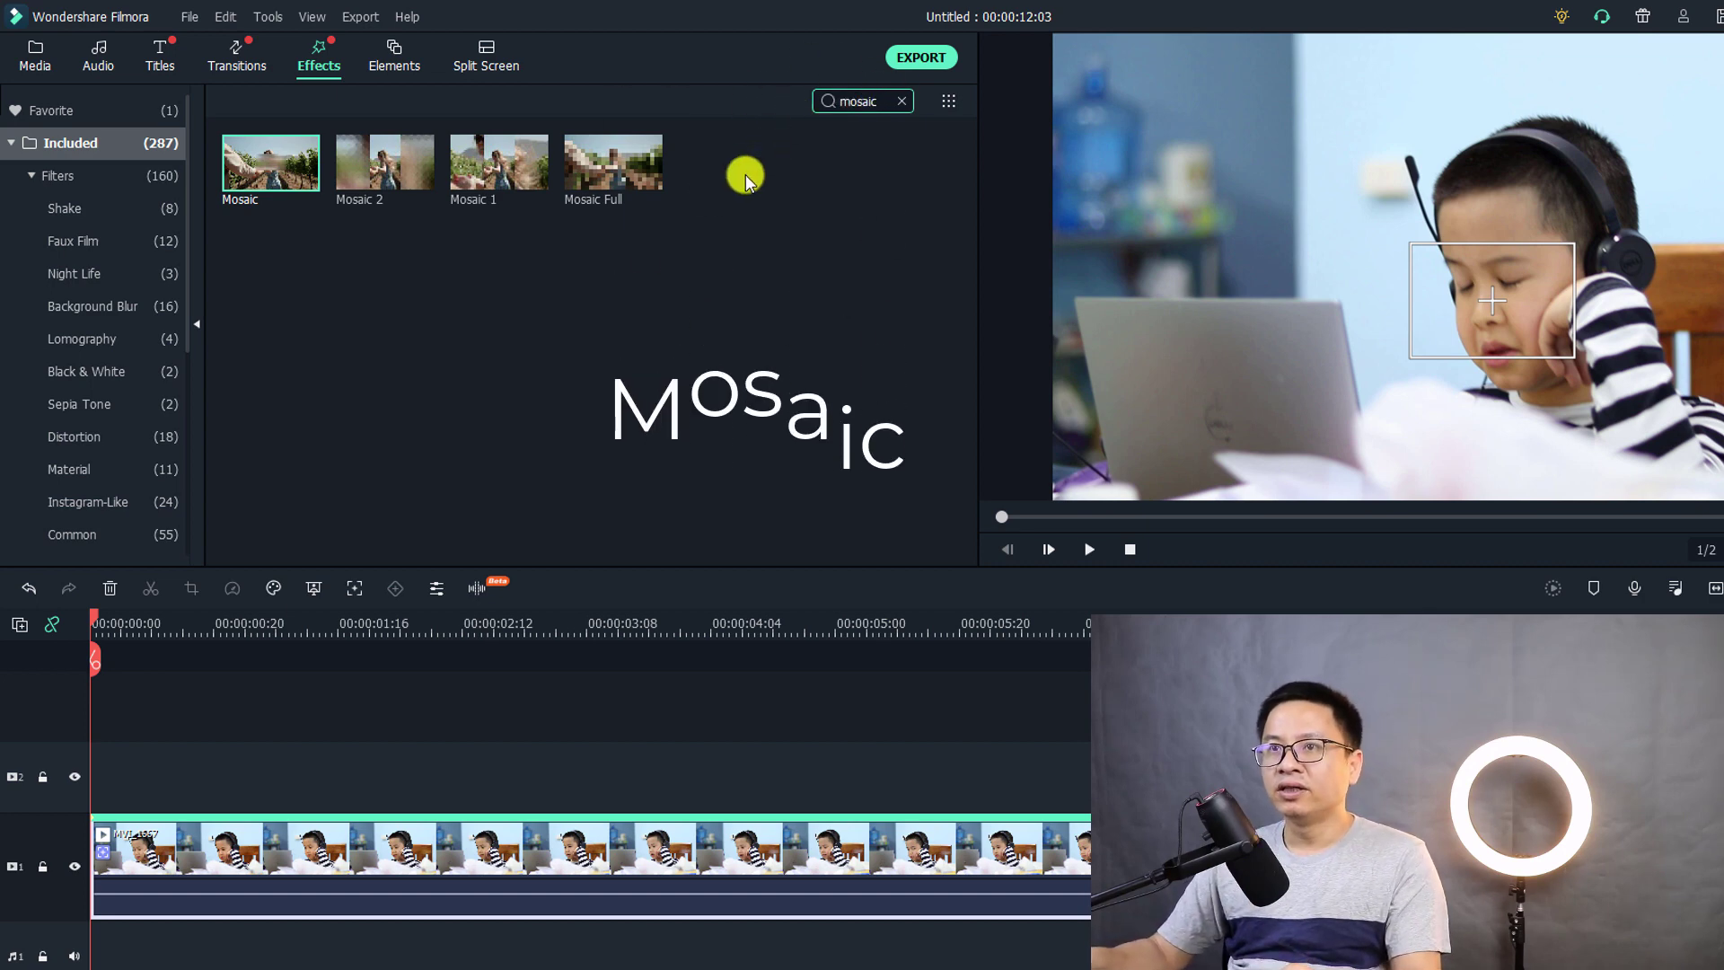
drag(263, 183, 84, 798)
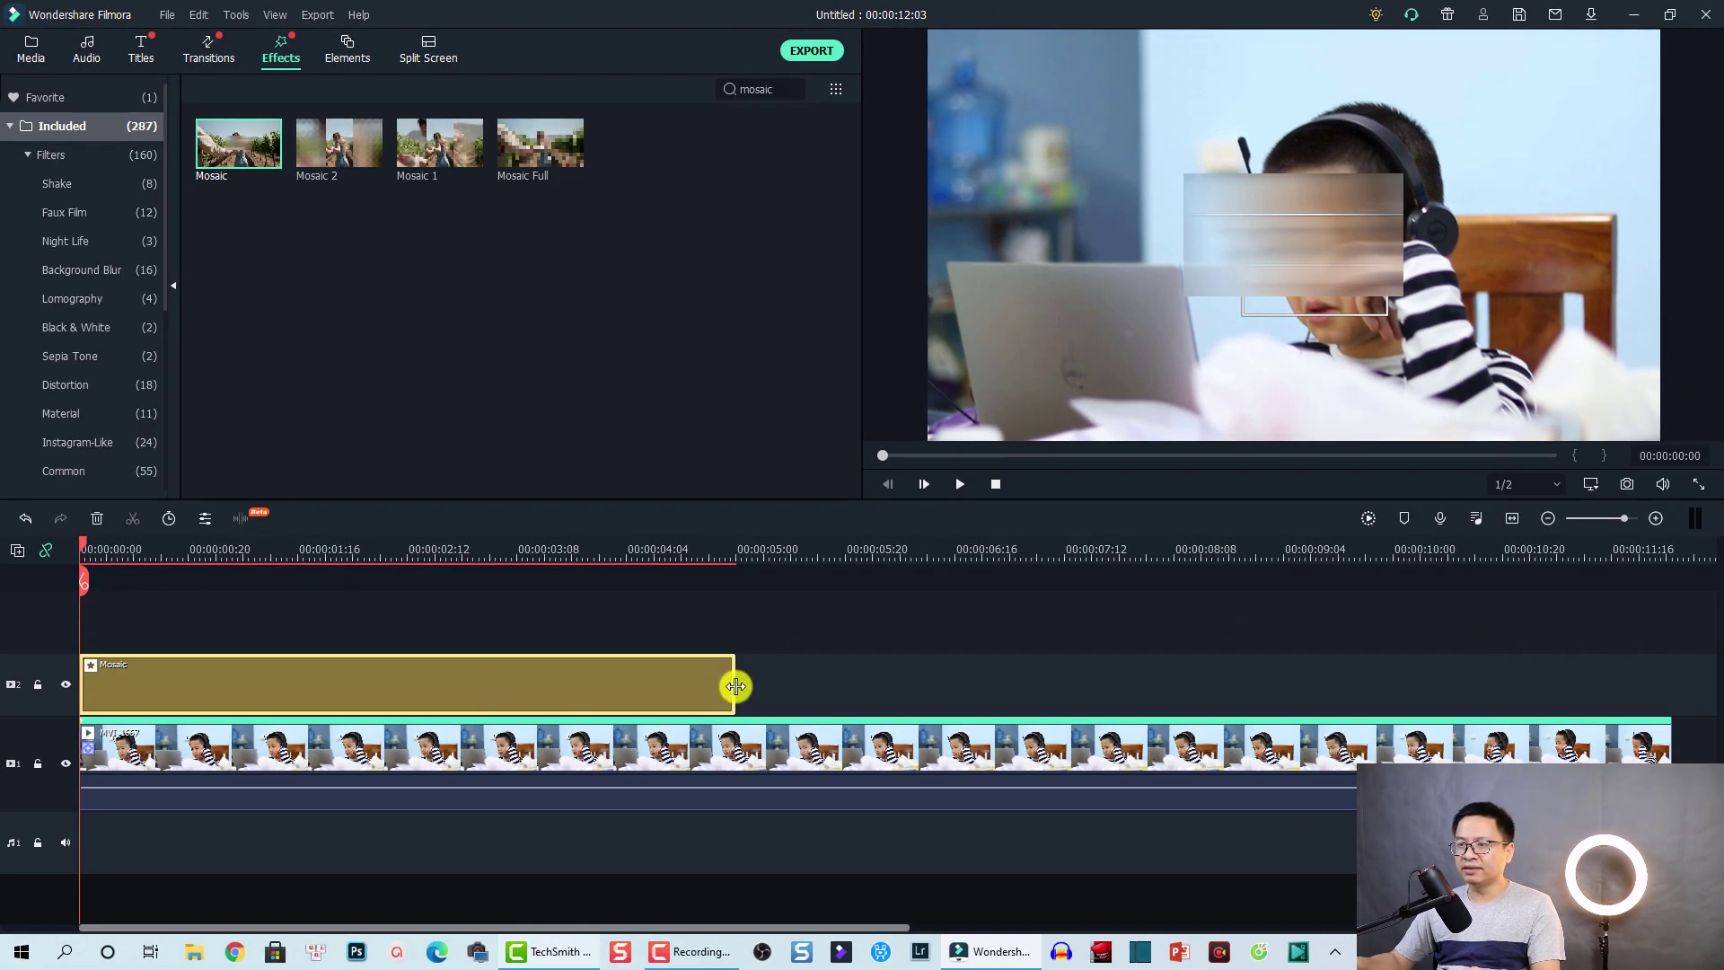
drag(734, 687, 1671, 687)
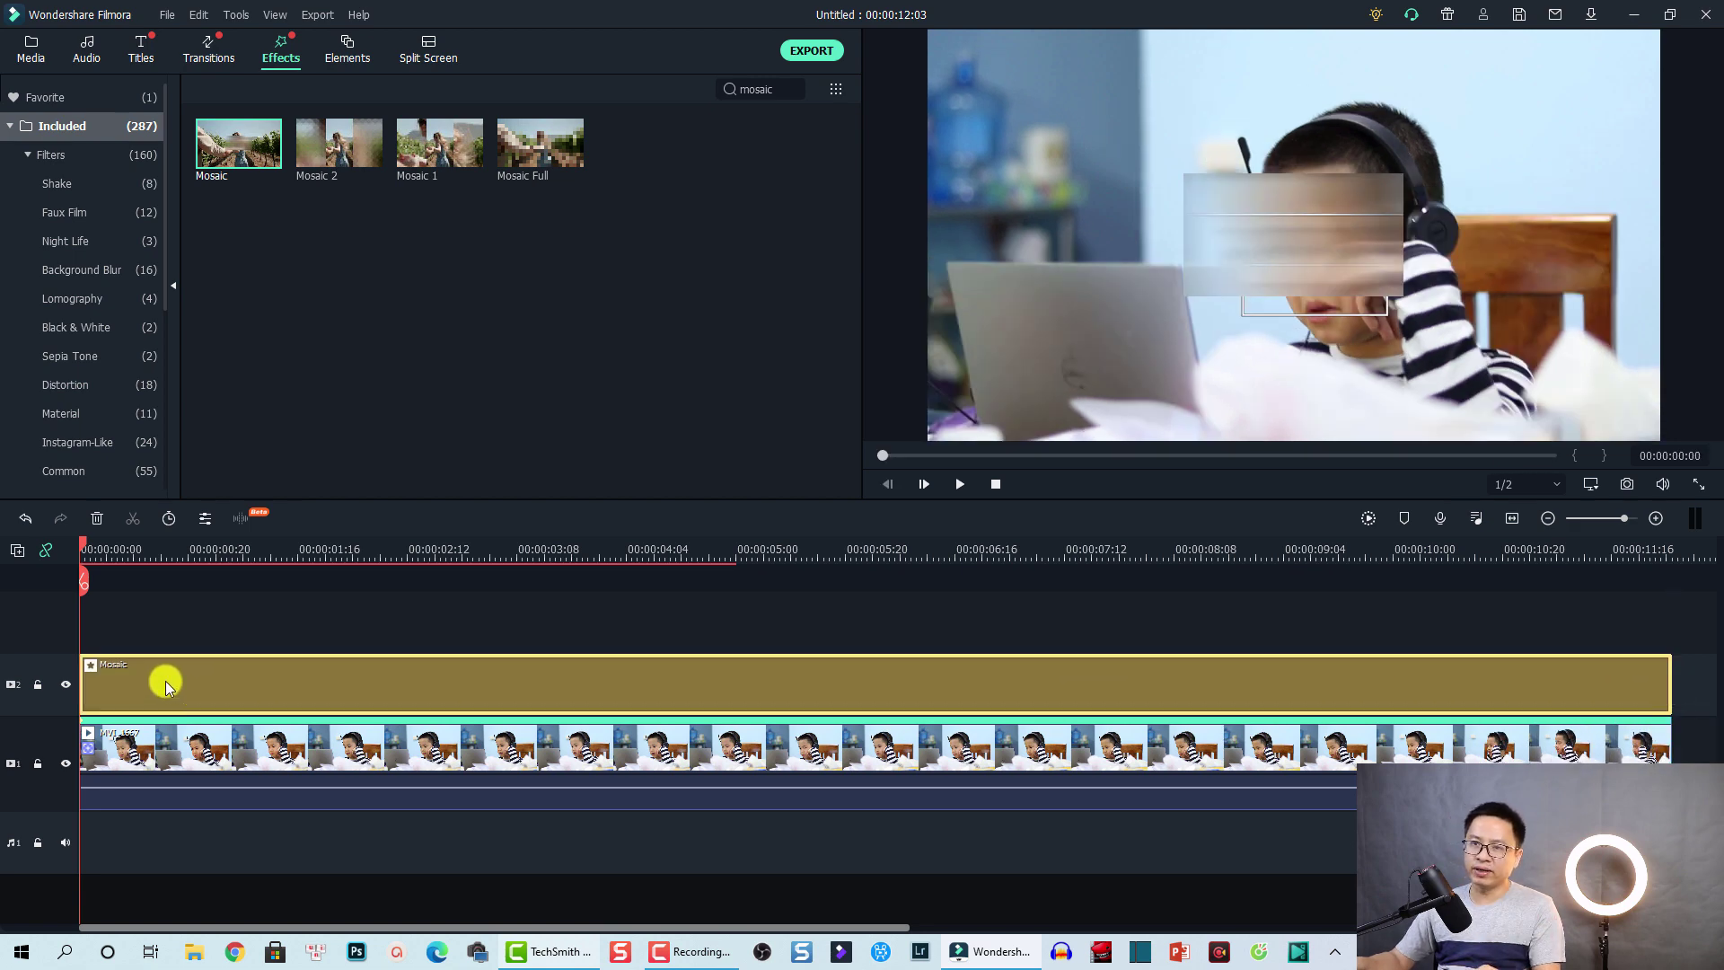
Step: Set the Mosaic effect's Type to the pixelated style
double_click(165, 685)
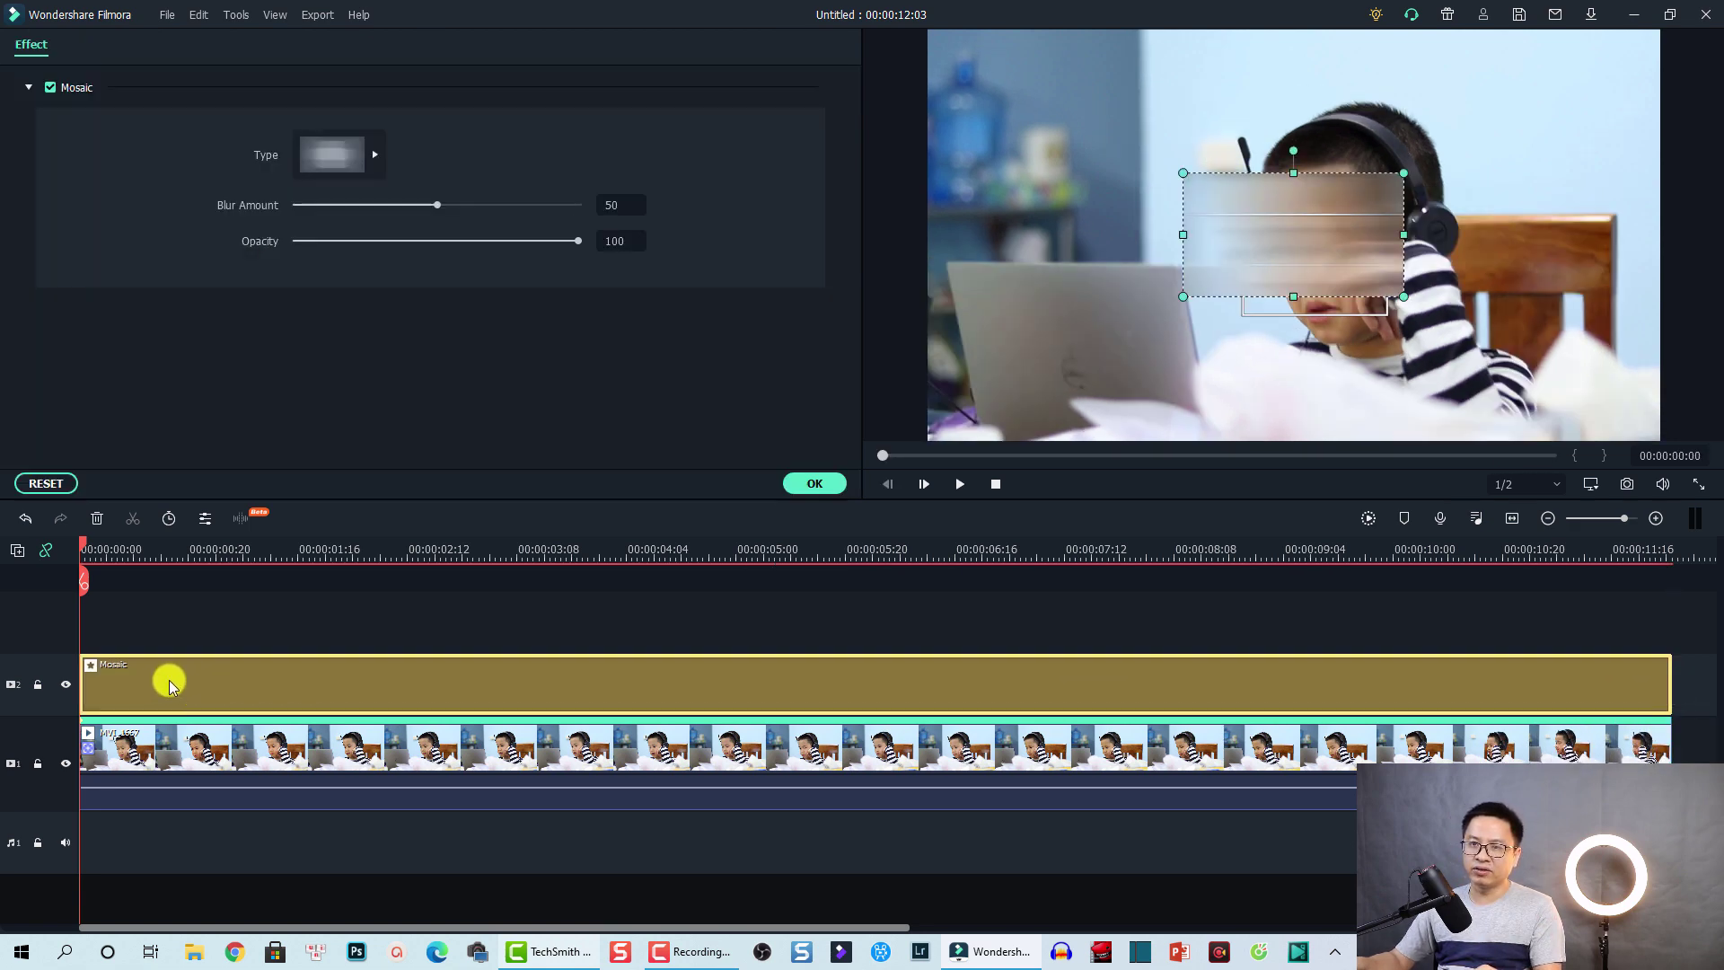
click(375, 158)
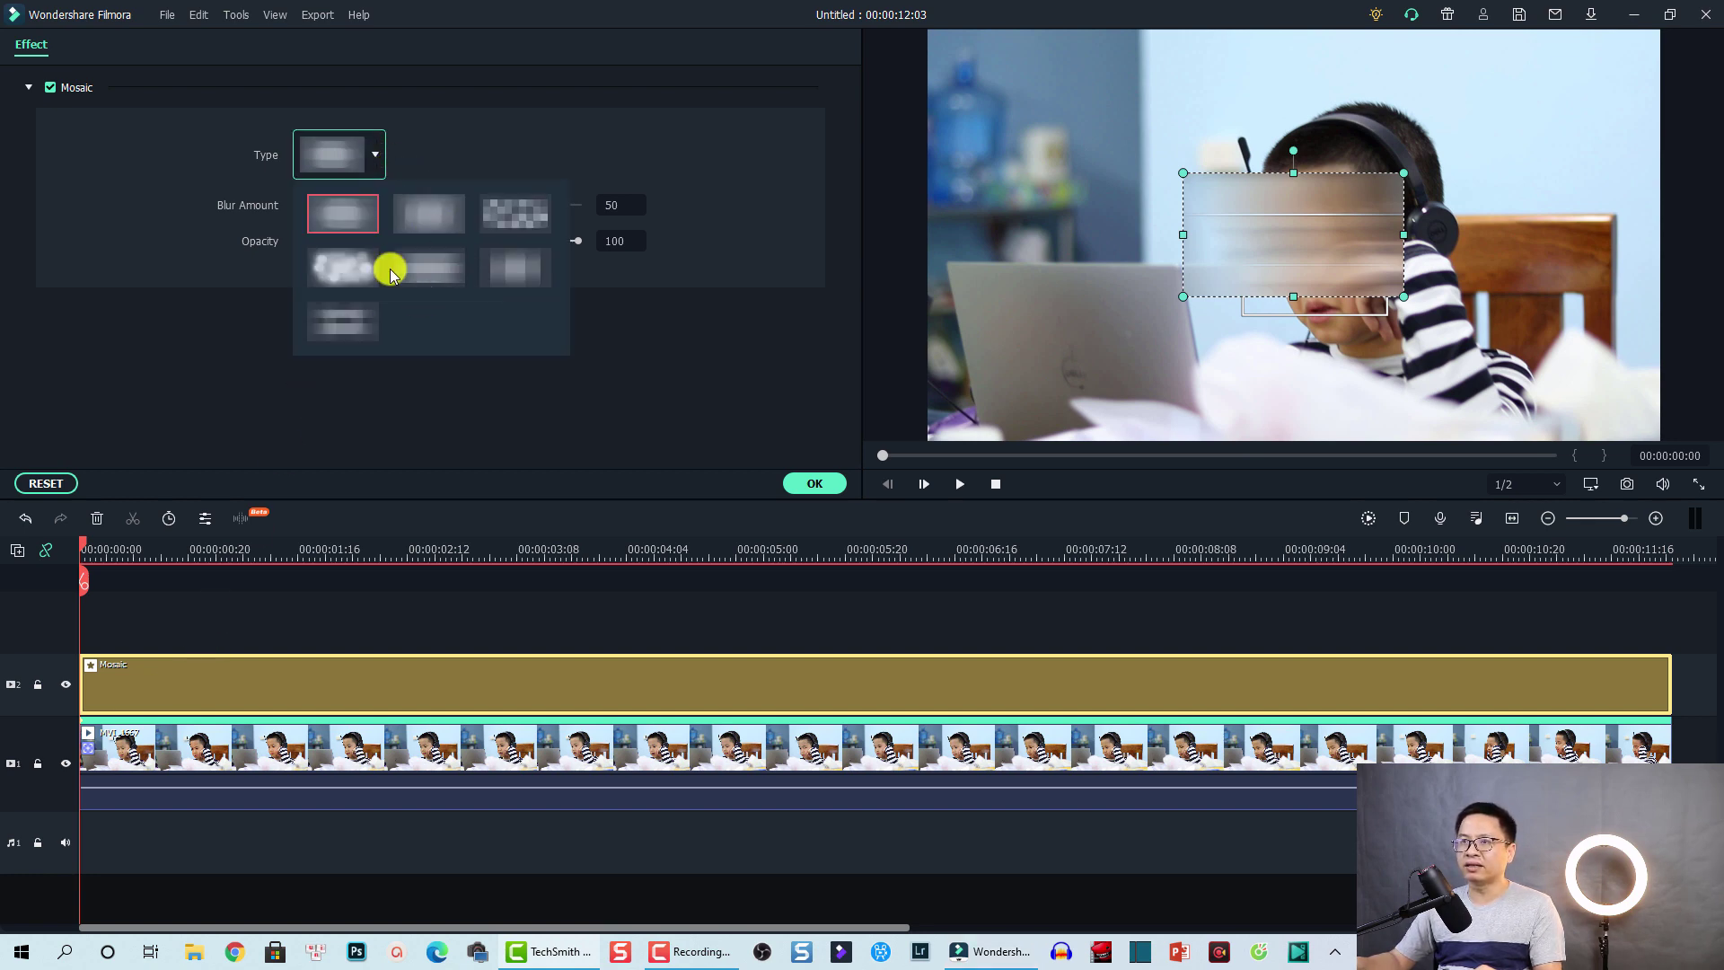
click(514, 218)
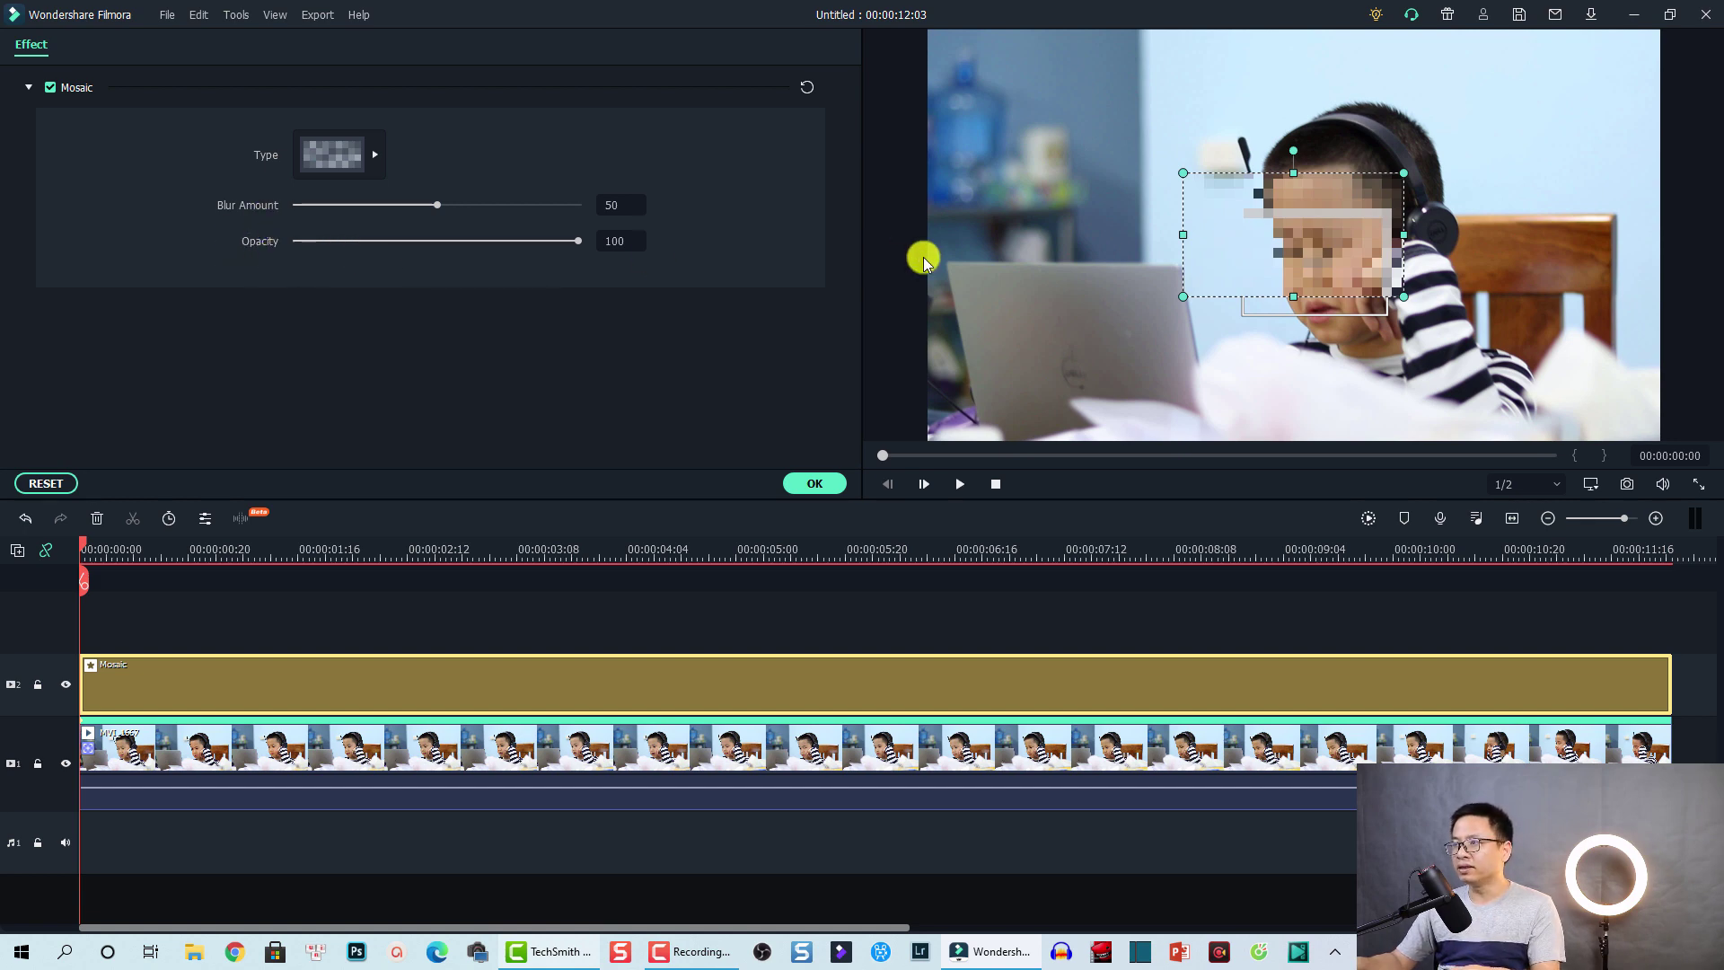
Step: Resize the mosaic area to cover the boy's chin, forehead and both sides, then confirm
drag(1293, 299, 1304, 350)
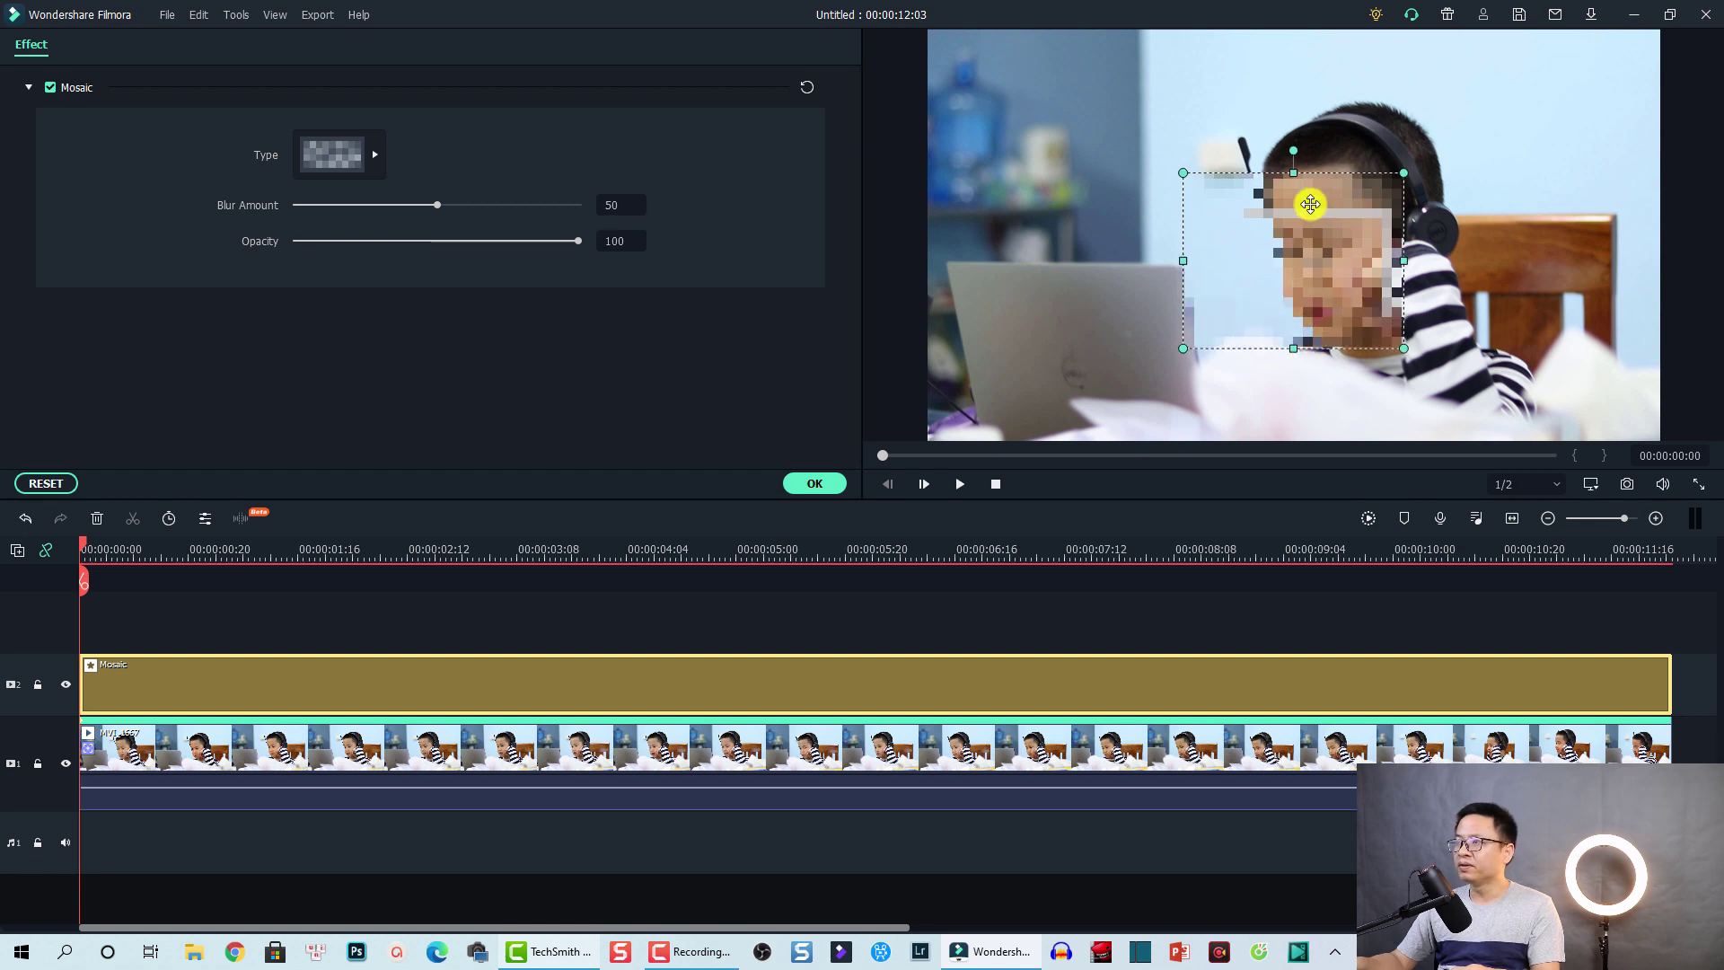
drag(1296, 177, 1307, 116)
drag(1190, 233, 1269, 235)
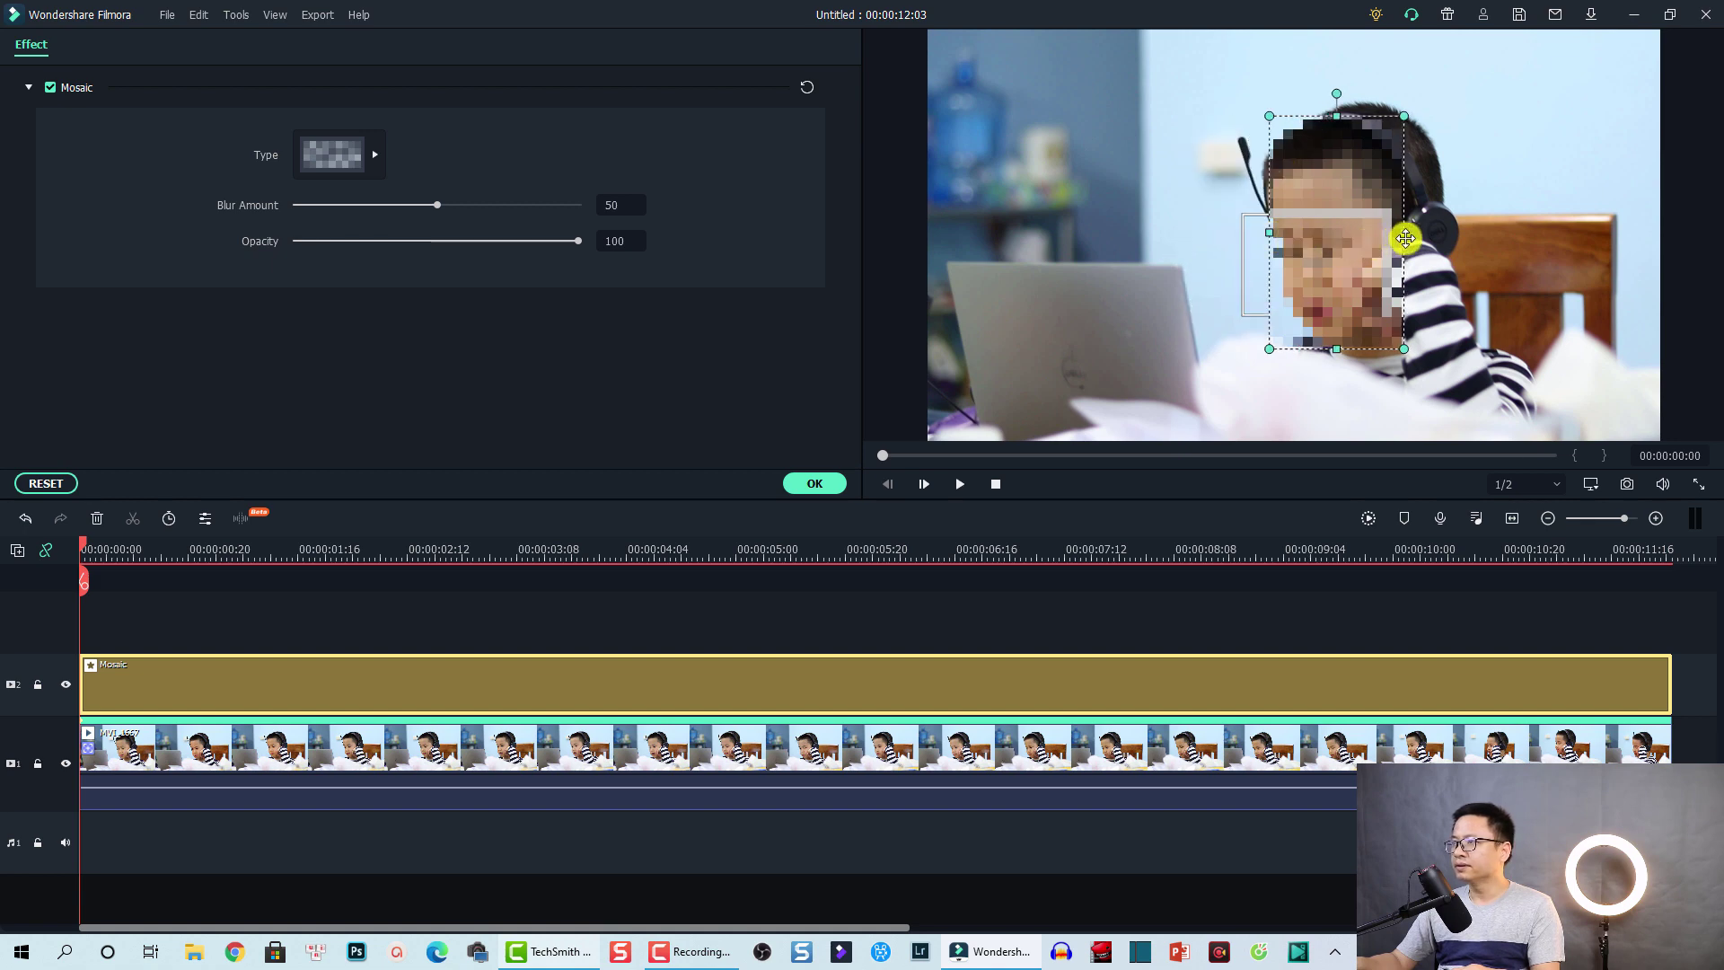
drag(1405, 236, 1435, 239)
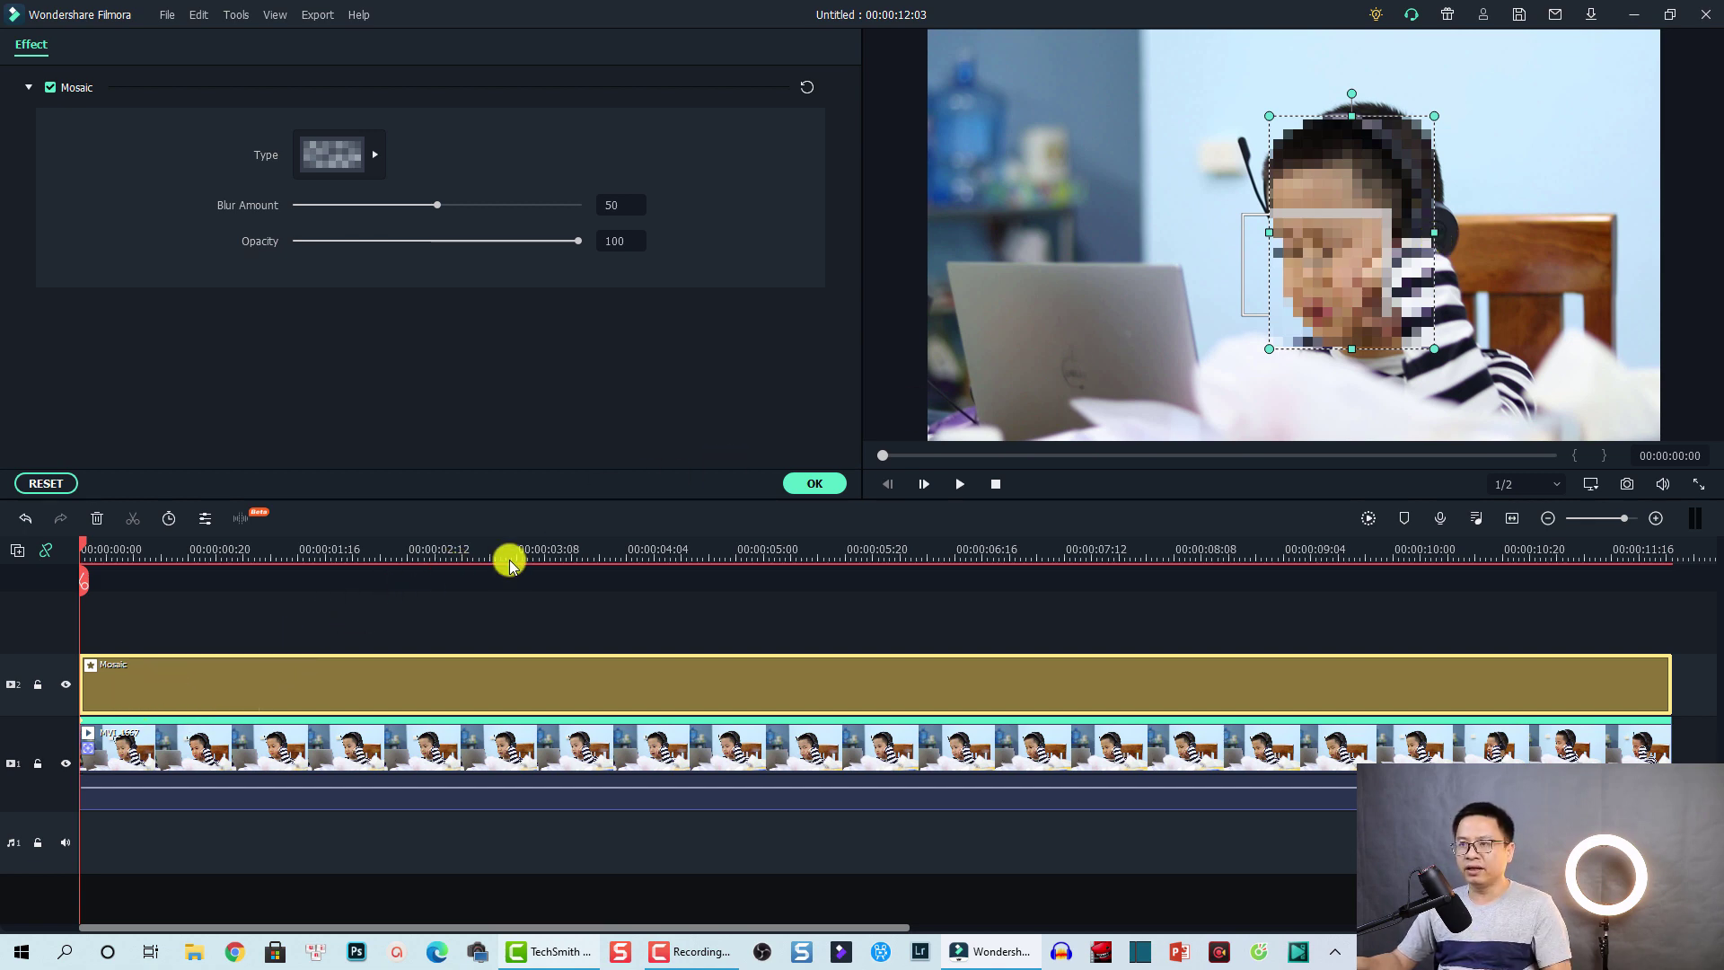
click(813, 484)
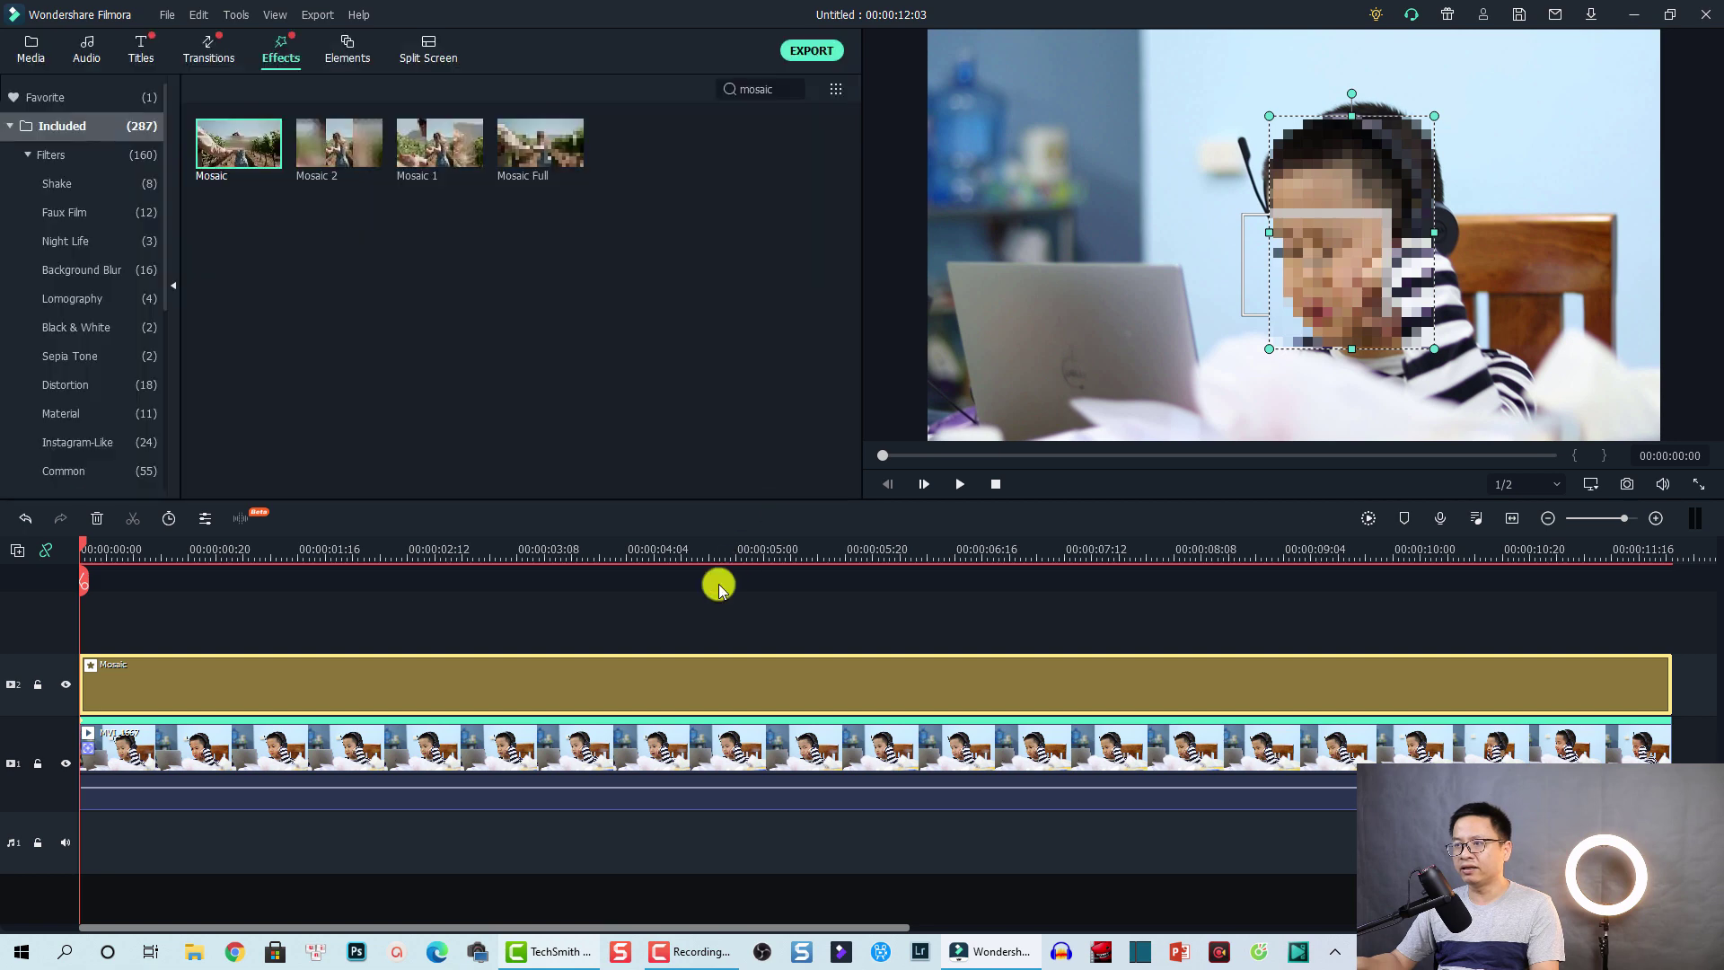
Step: Make the existing Mosaic the video clip's motion-tracking target
click(270, 772)
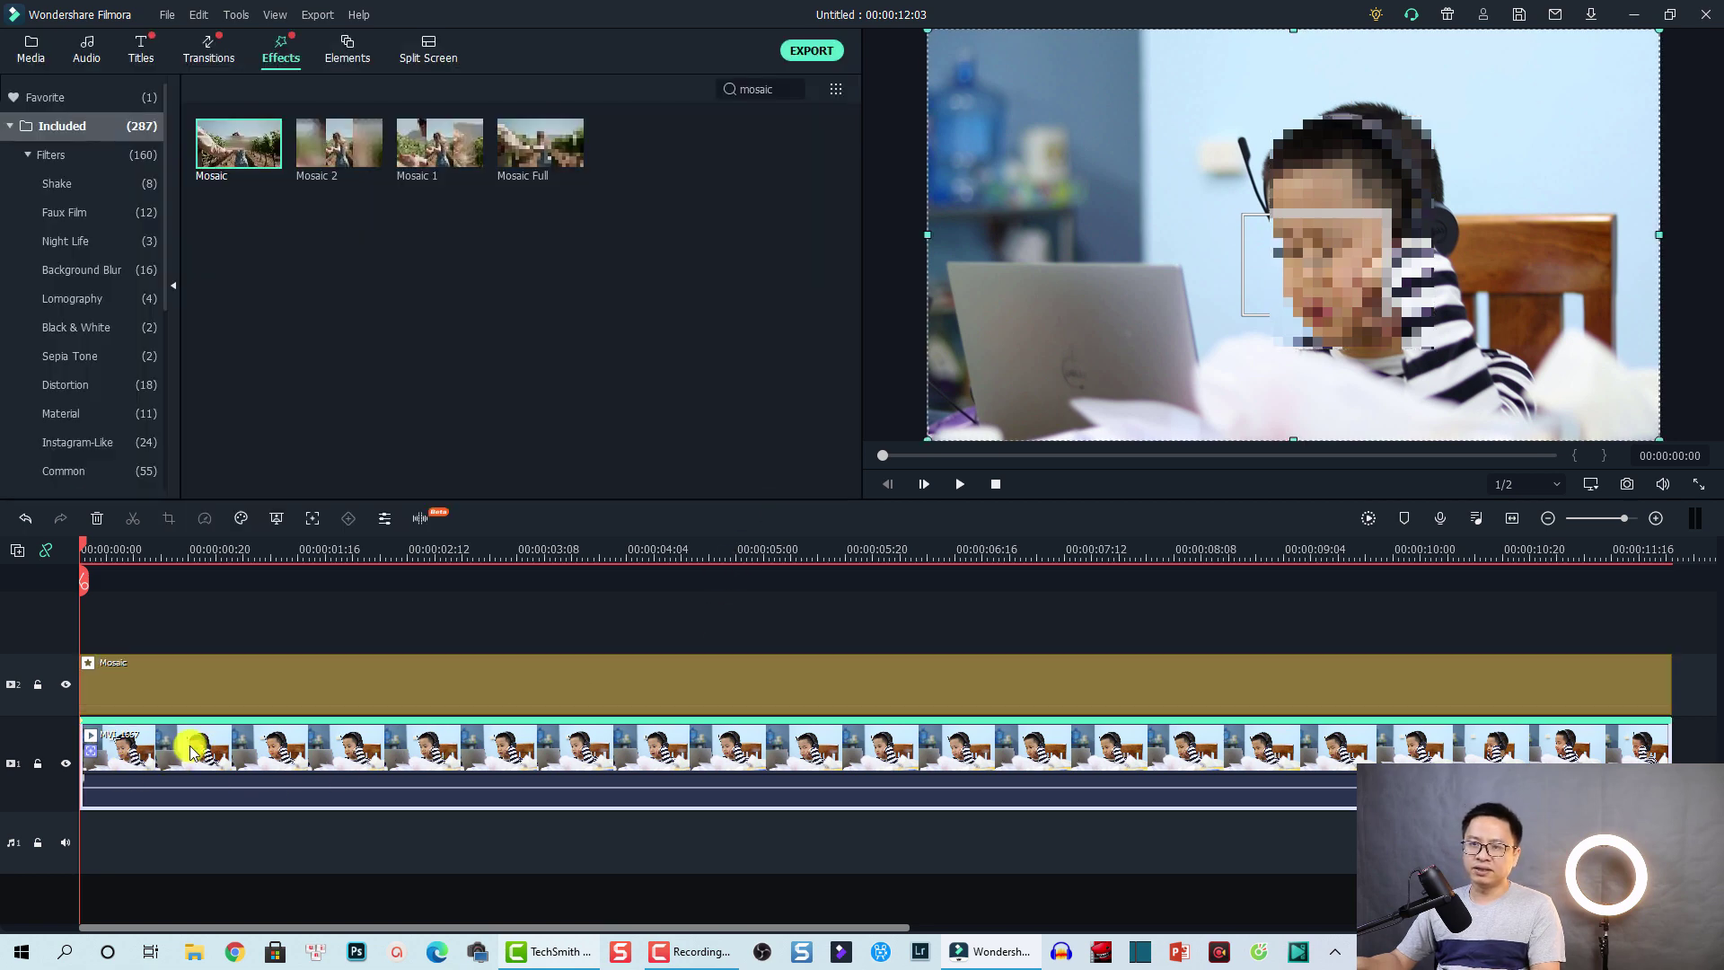
double_click(188, 752)
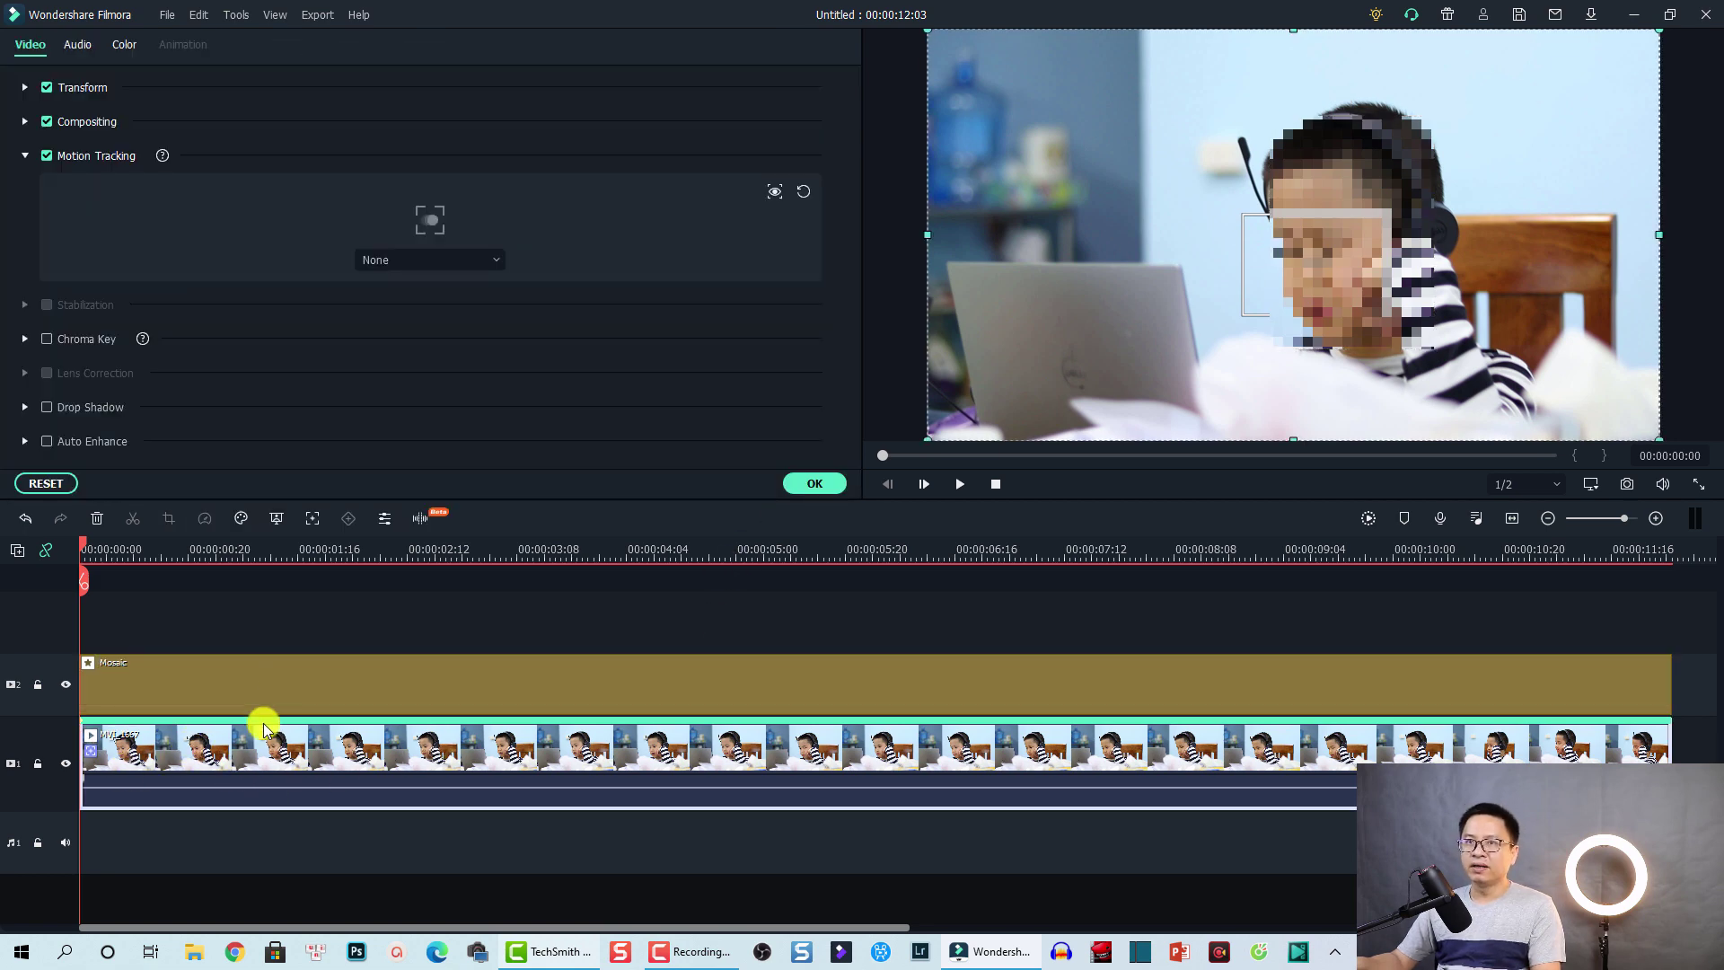
click(452, 267)
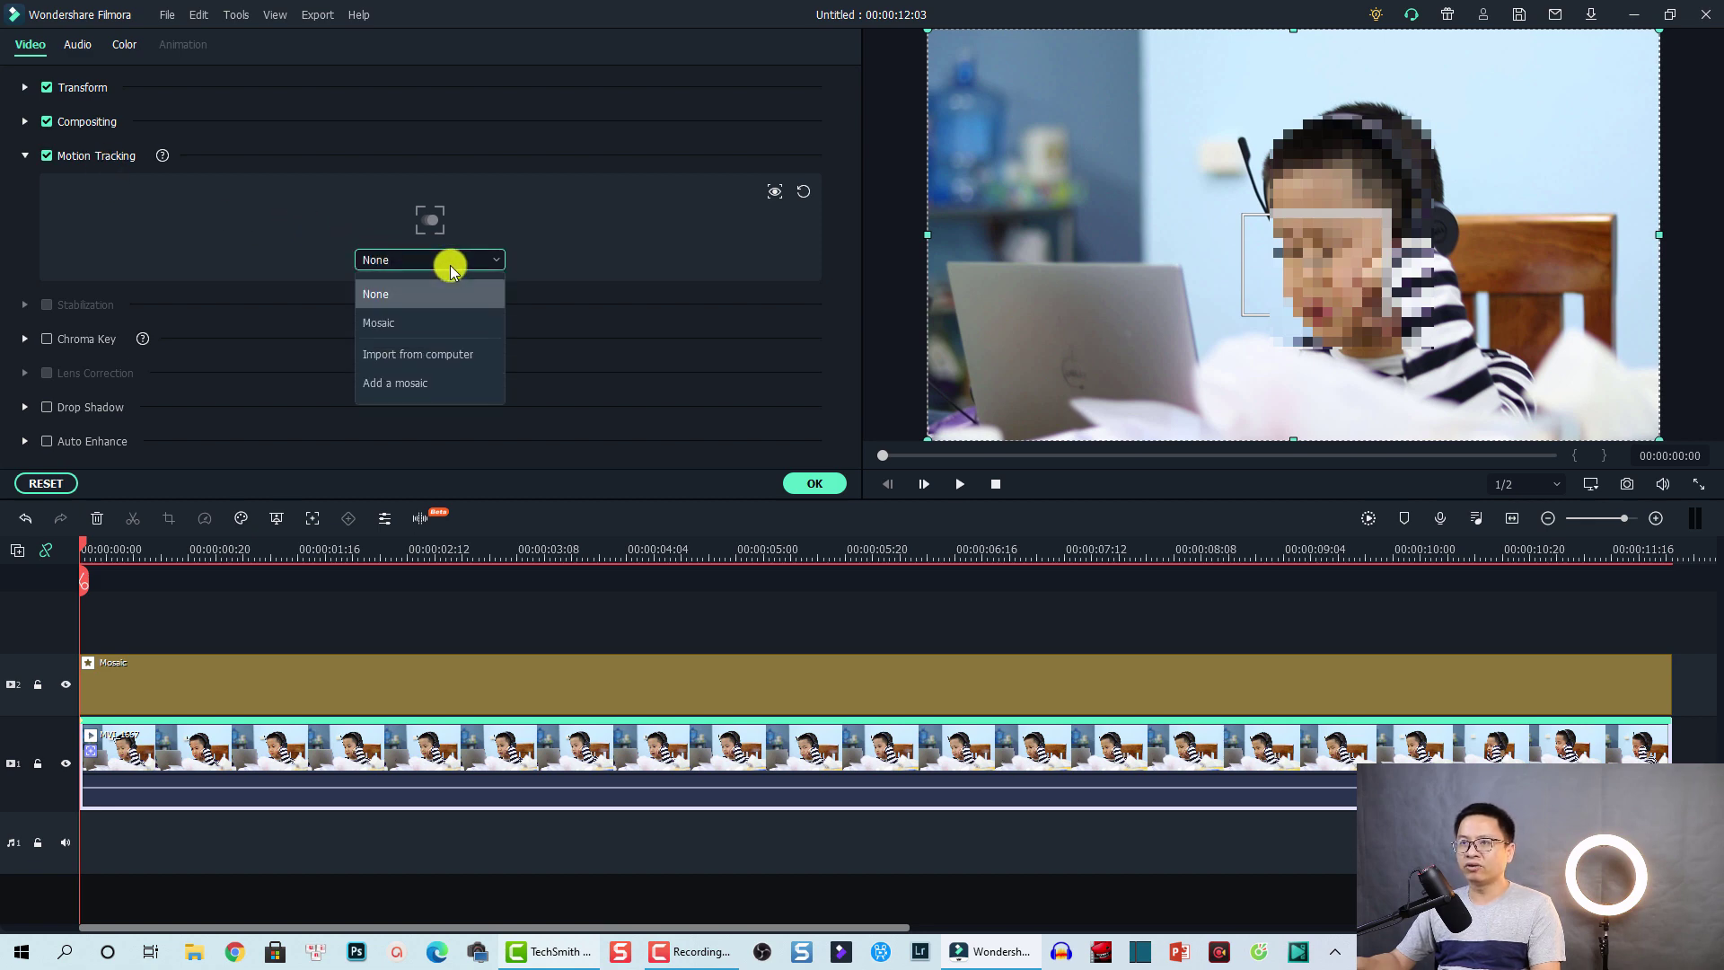
click(388, 325)
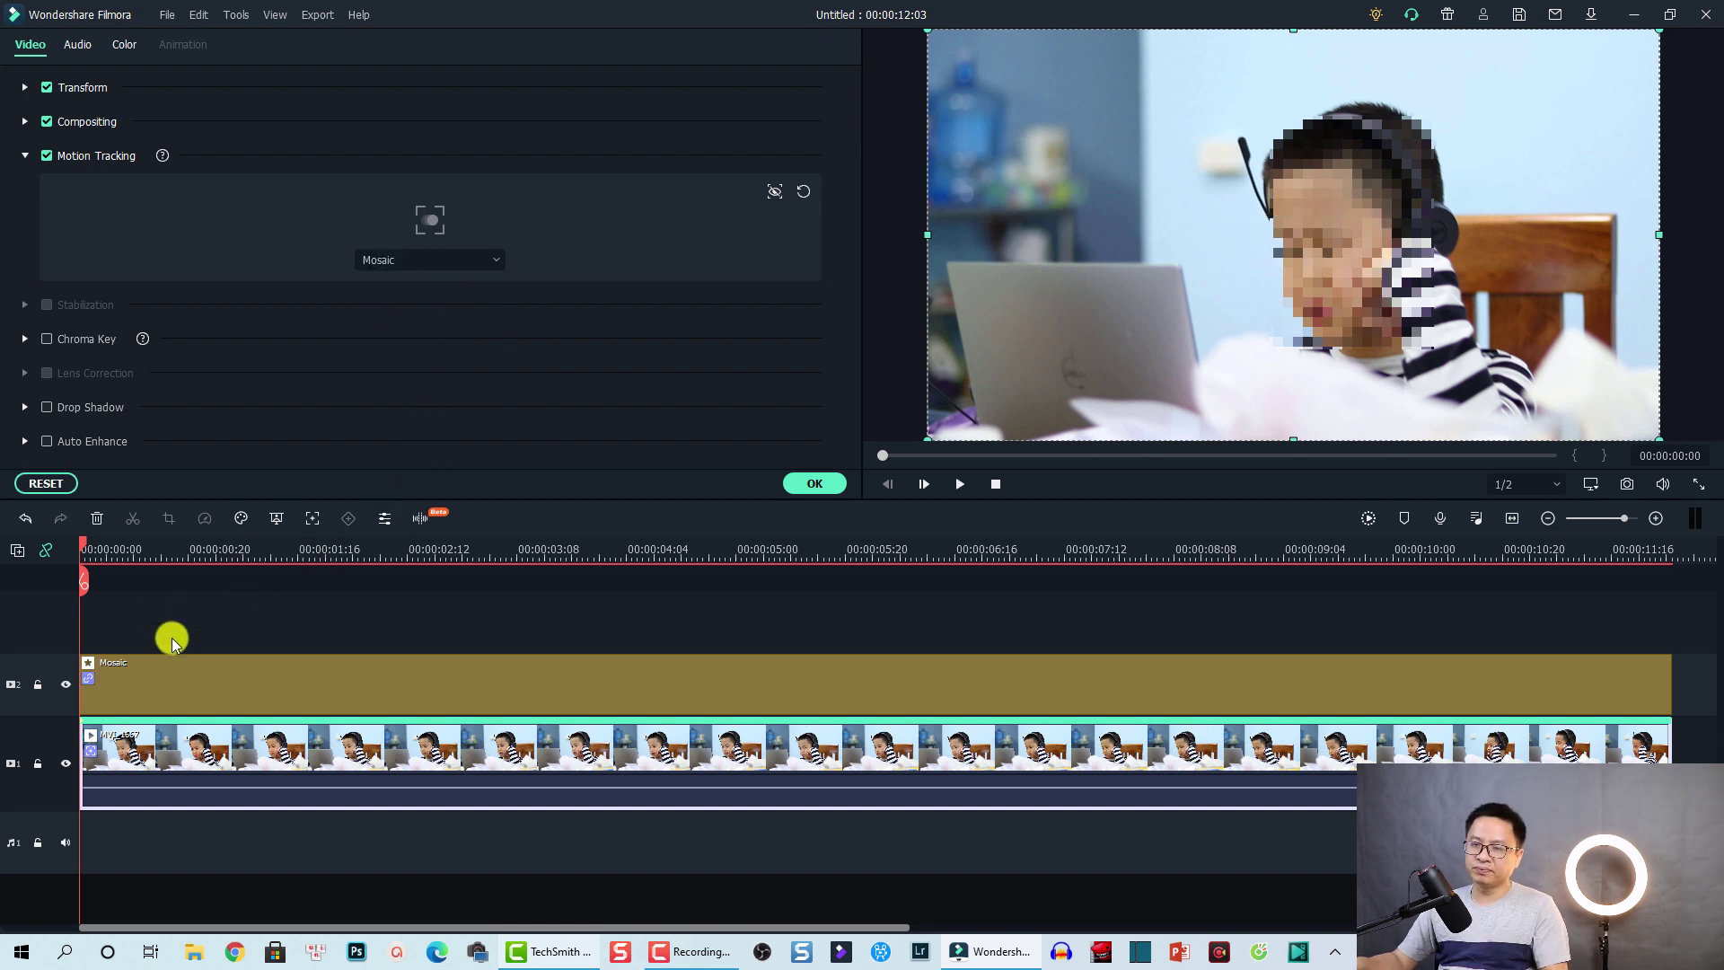
Step: Play and pause the tracked preview, then delete the Mosaic clip above the video
key(space)
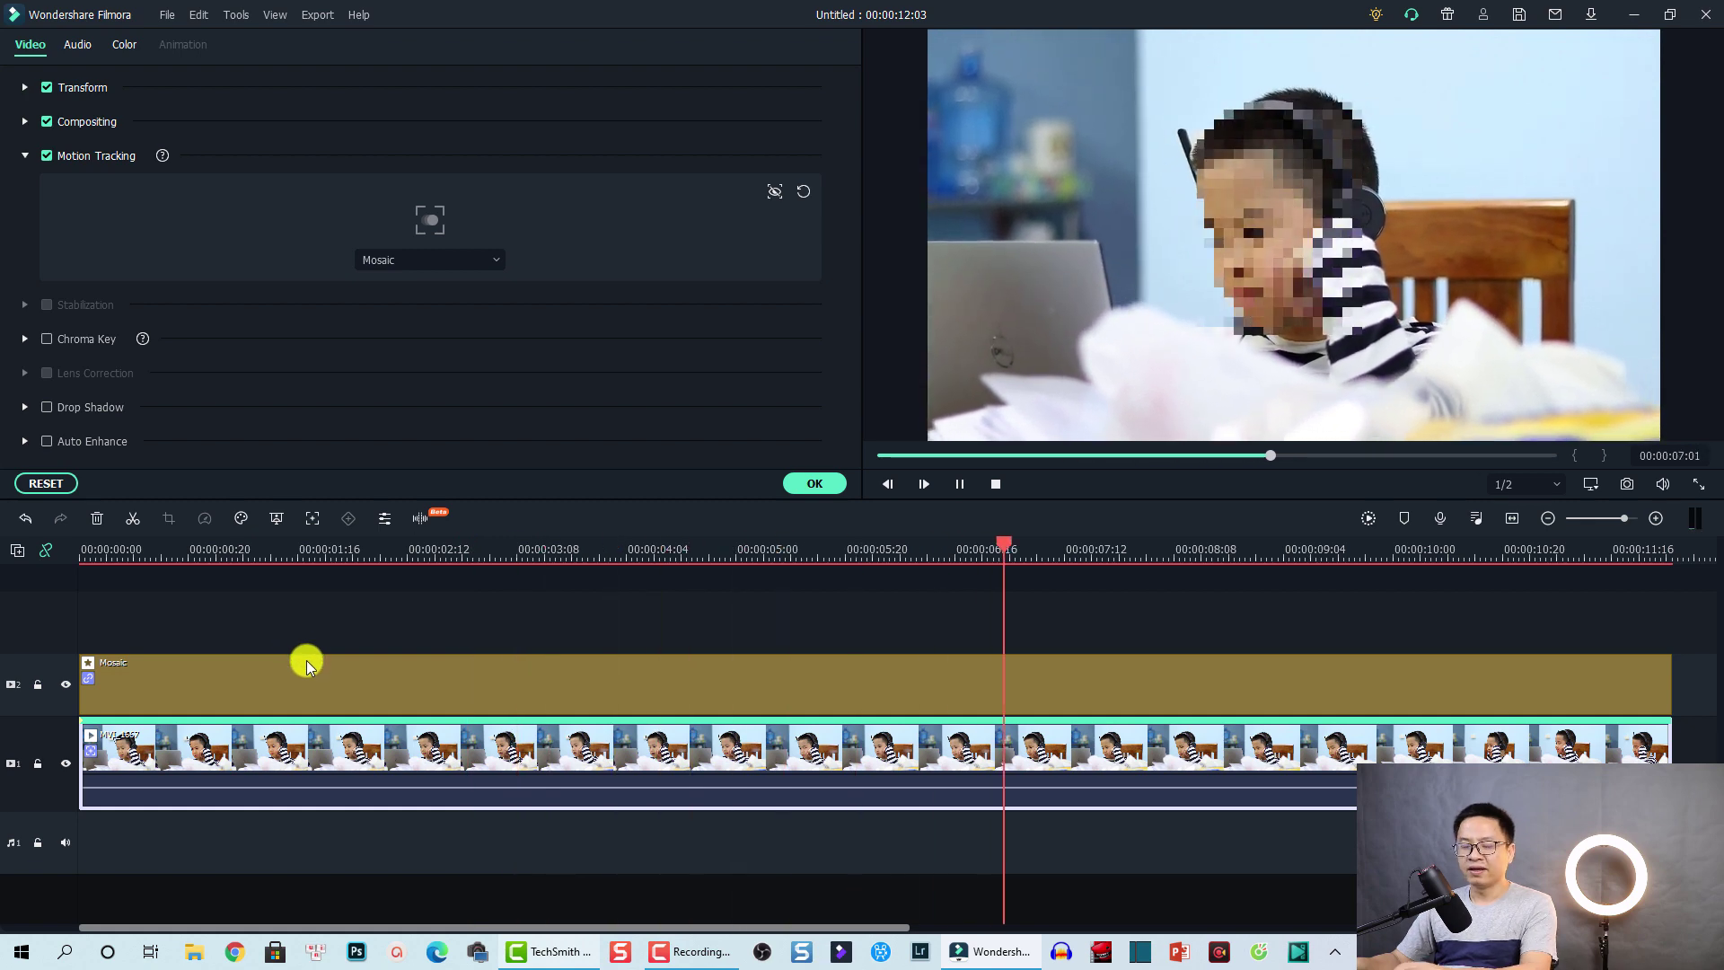
key(space)
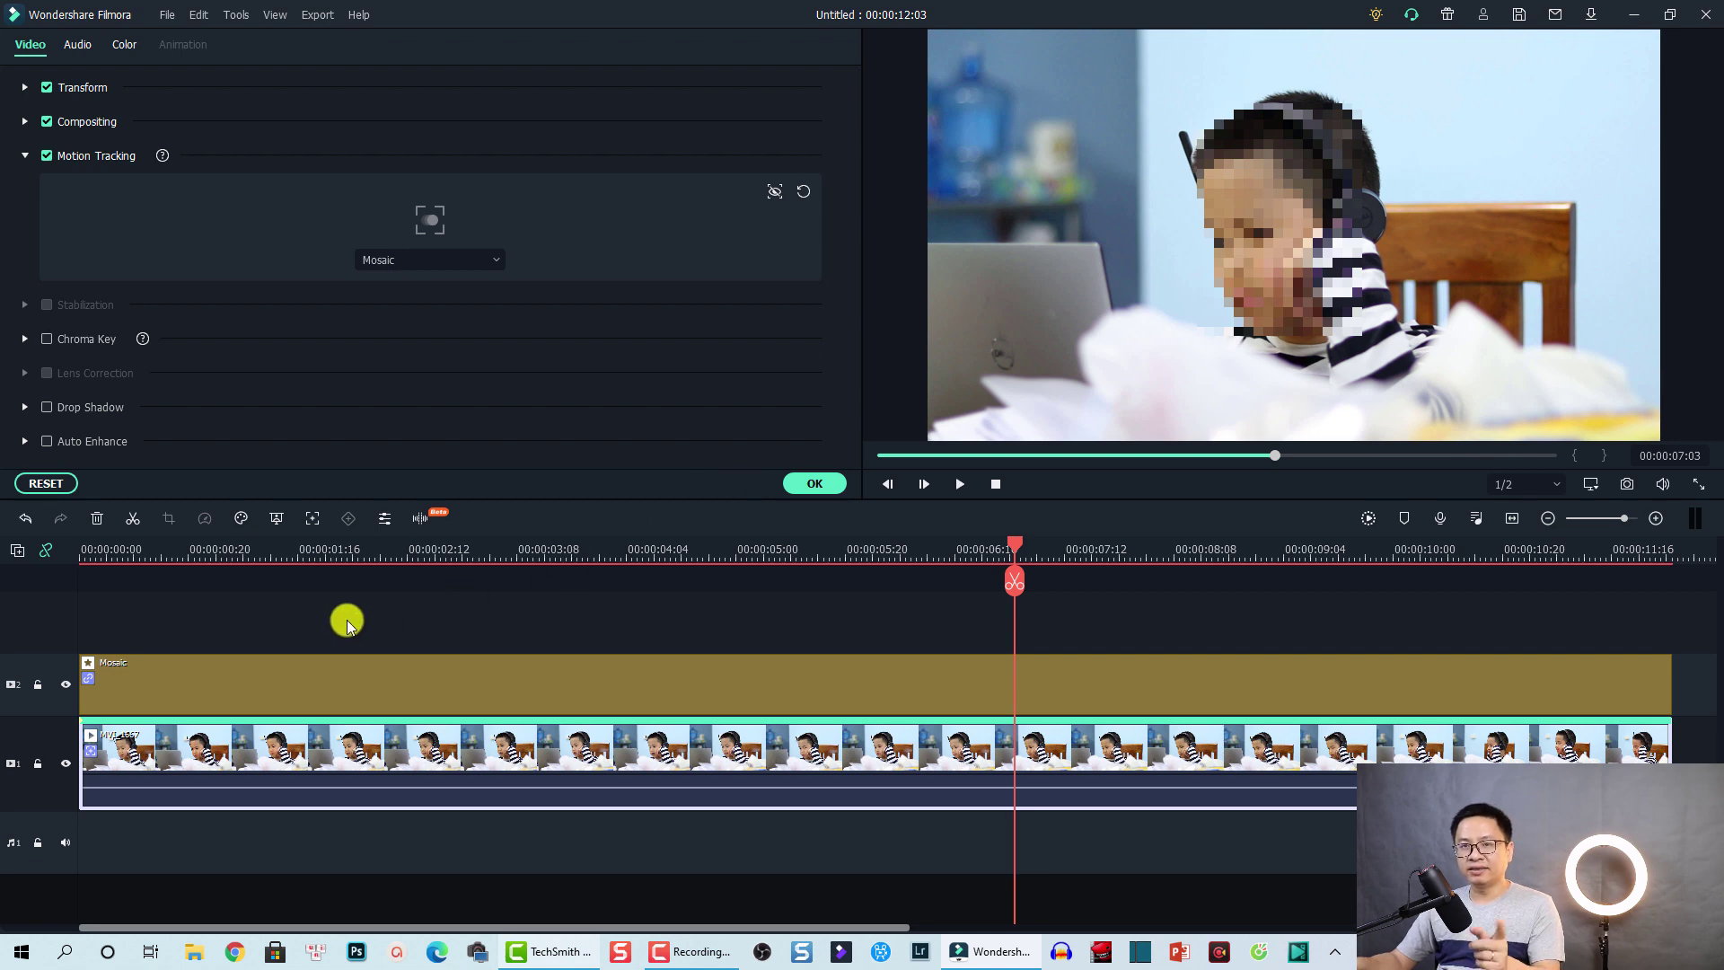
drag(427, 620, 246, 698)
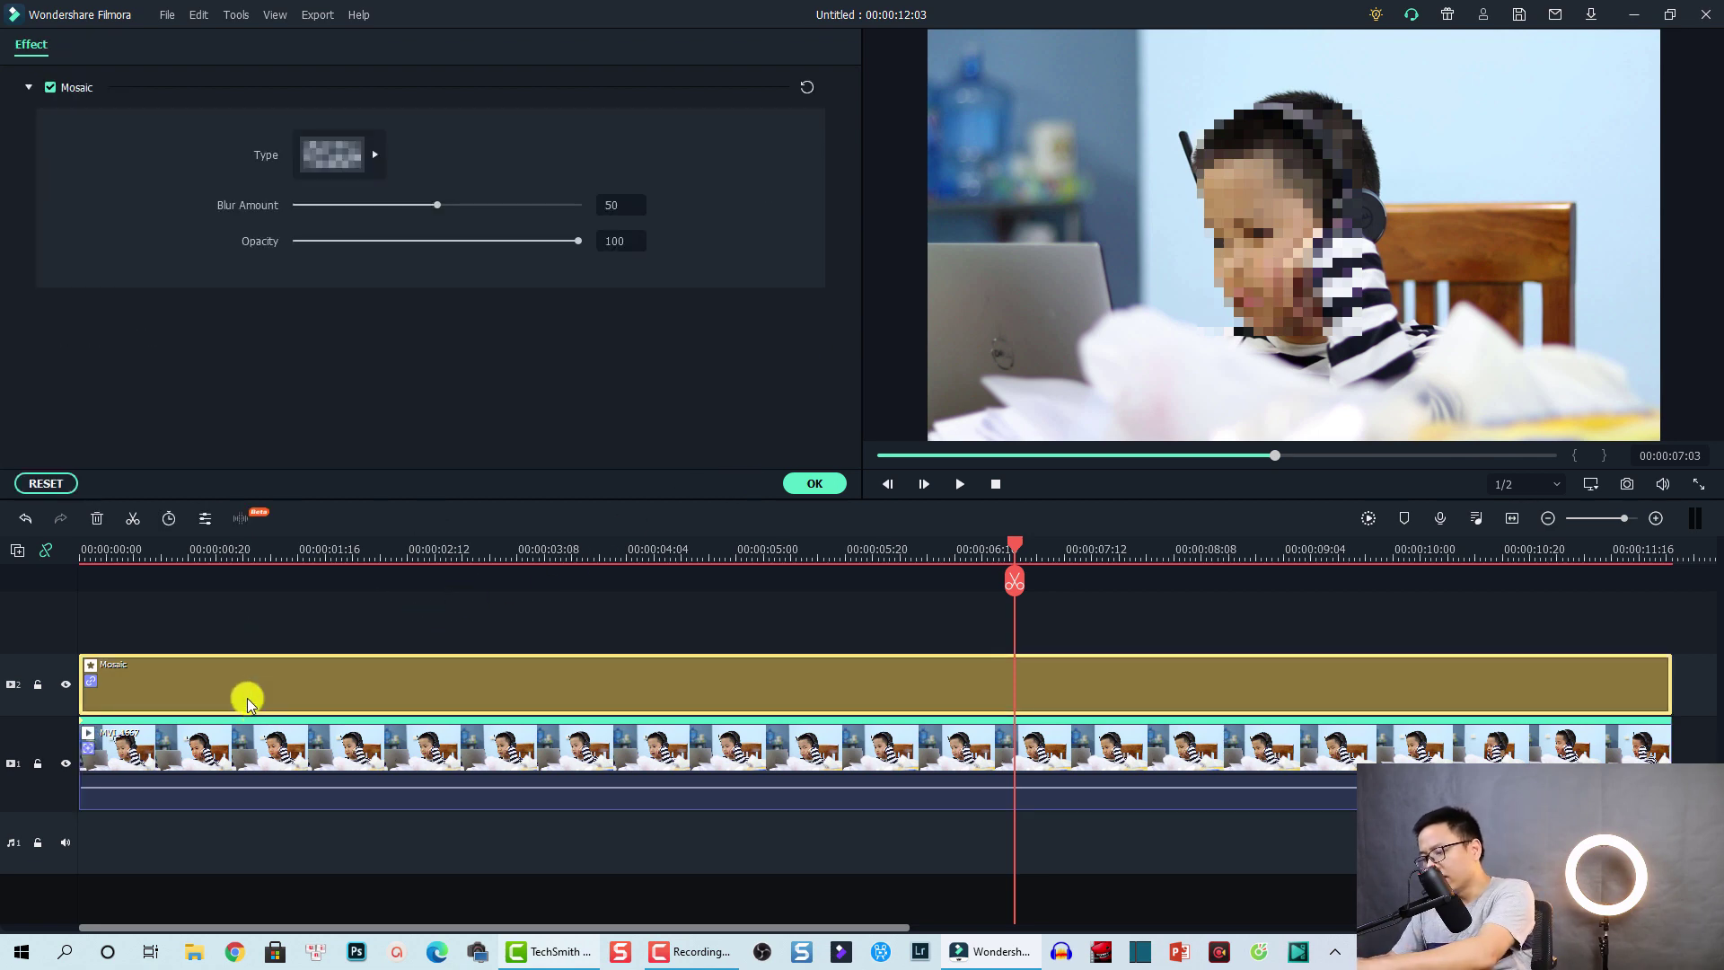
key(Delete)
Step: From the start of the video, add a new mosaic as the motion-tracking target
click(88, 550)
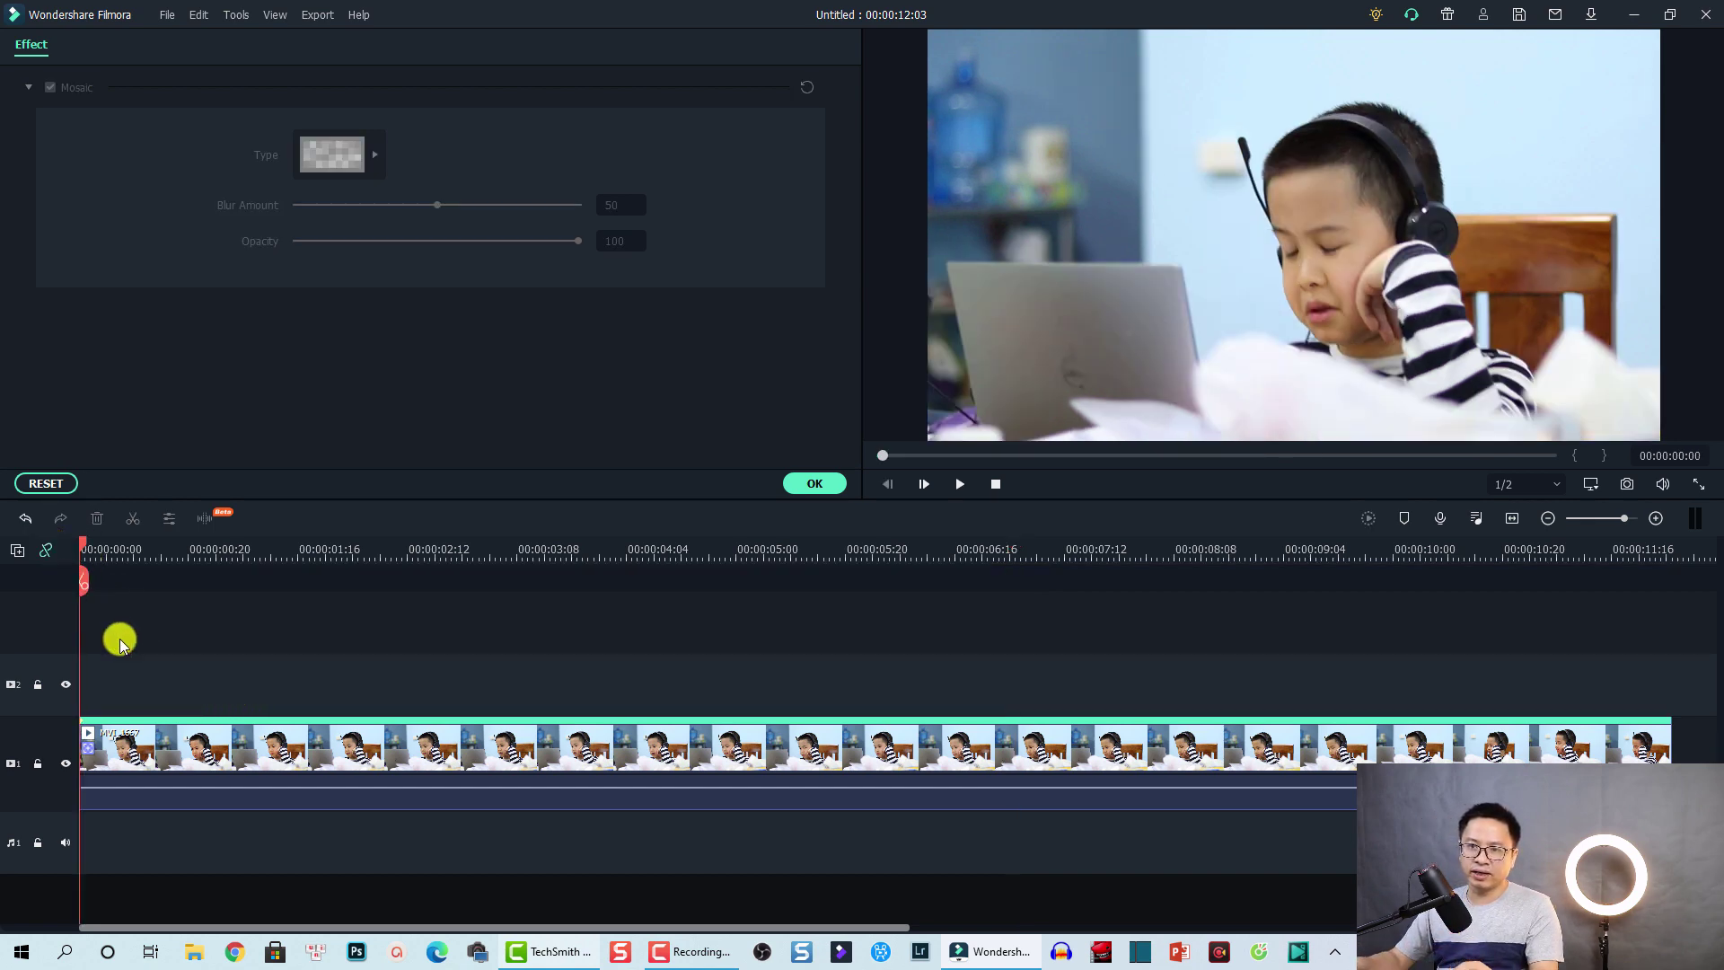
double_click(203, 752)
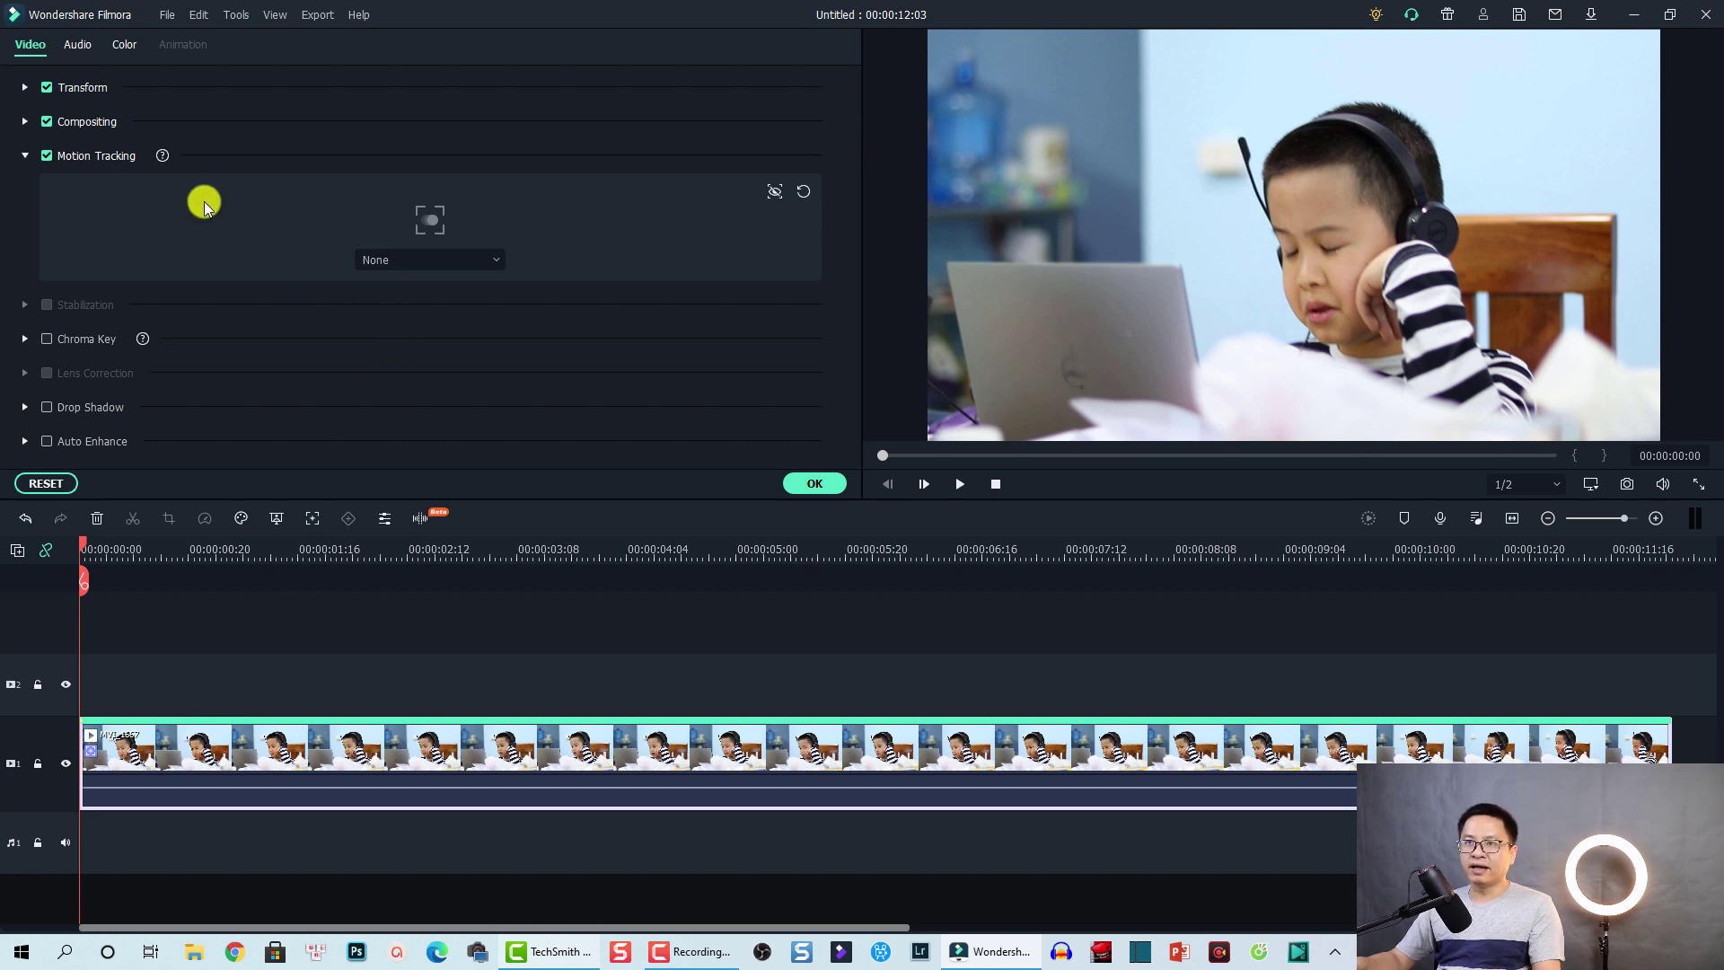
click(491, 263)
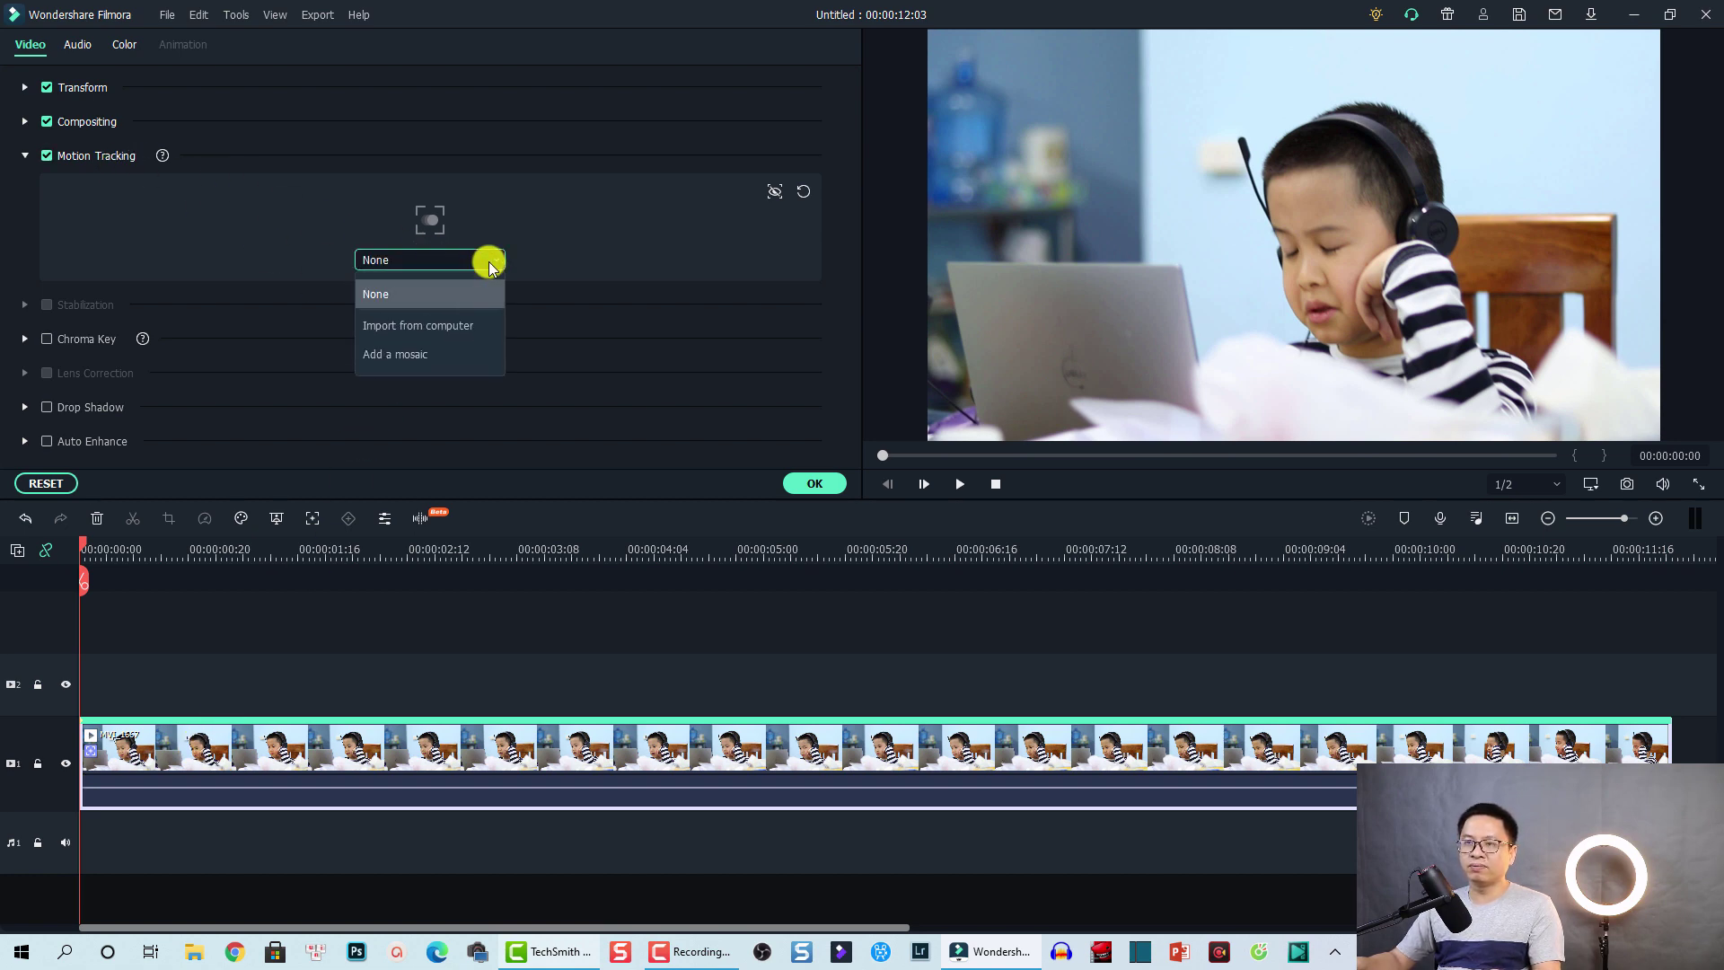
click(399, 359)
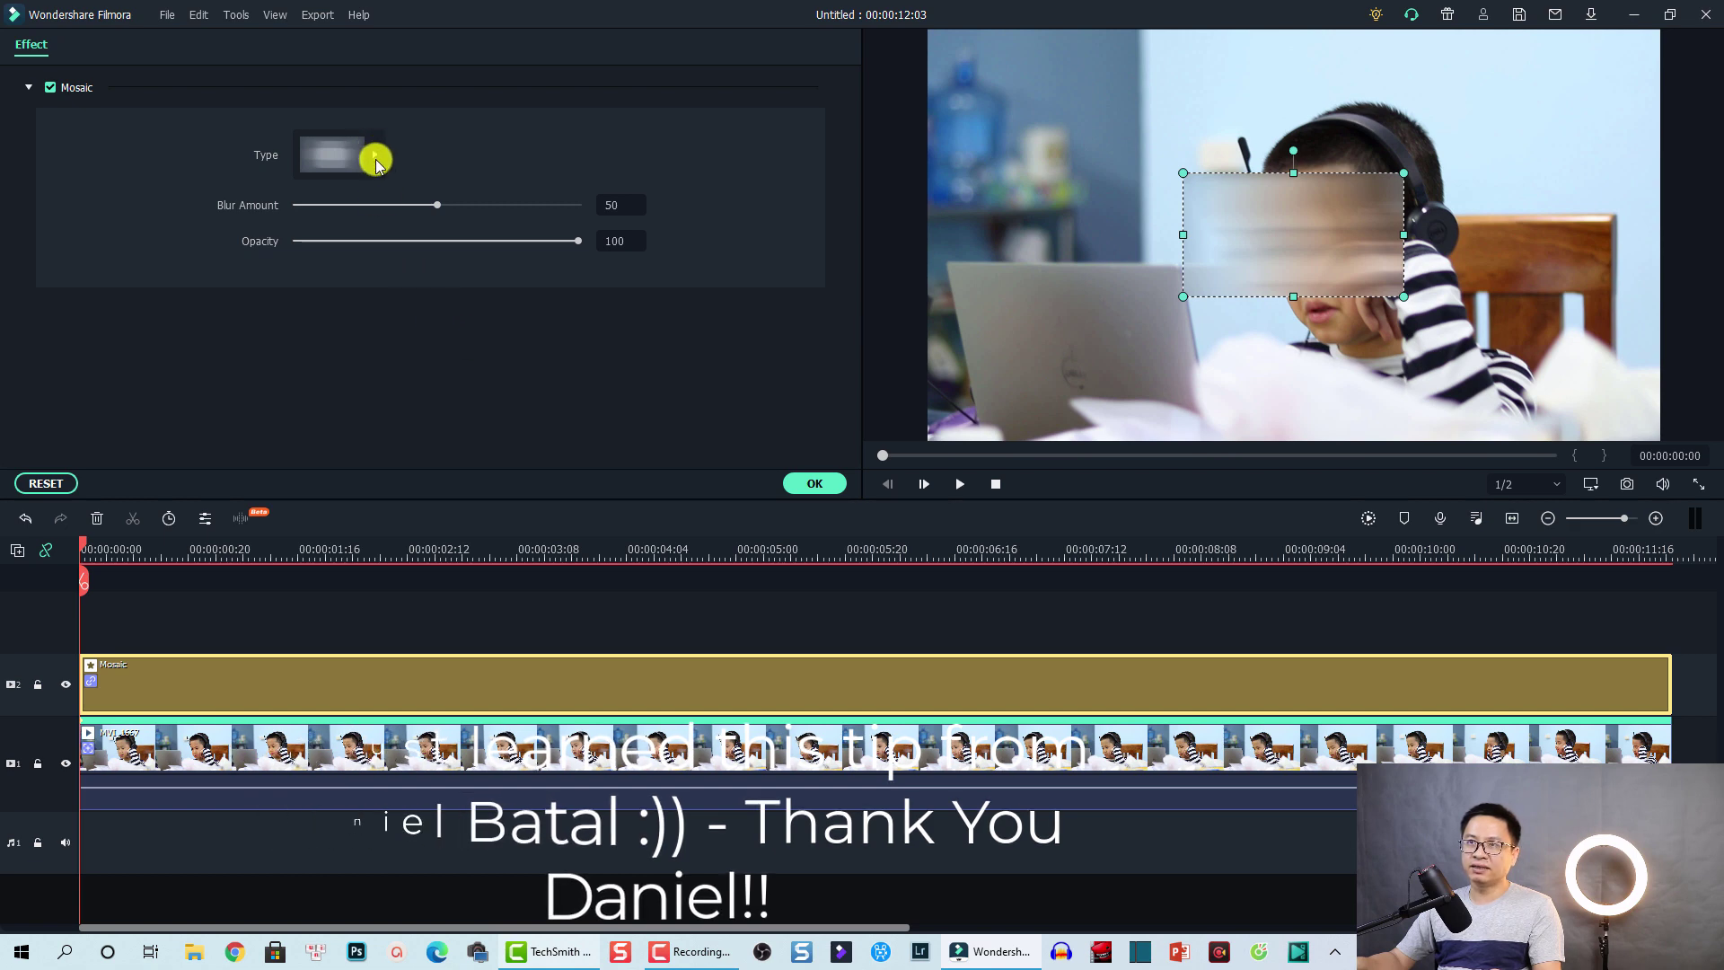
Step: Set the new mosaic to the pixelated style and fit its box over the boy's face
click(376, 160)
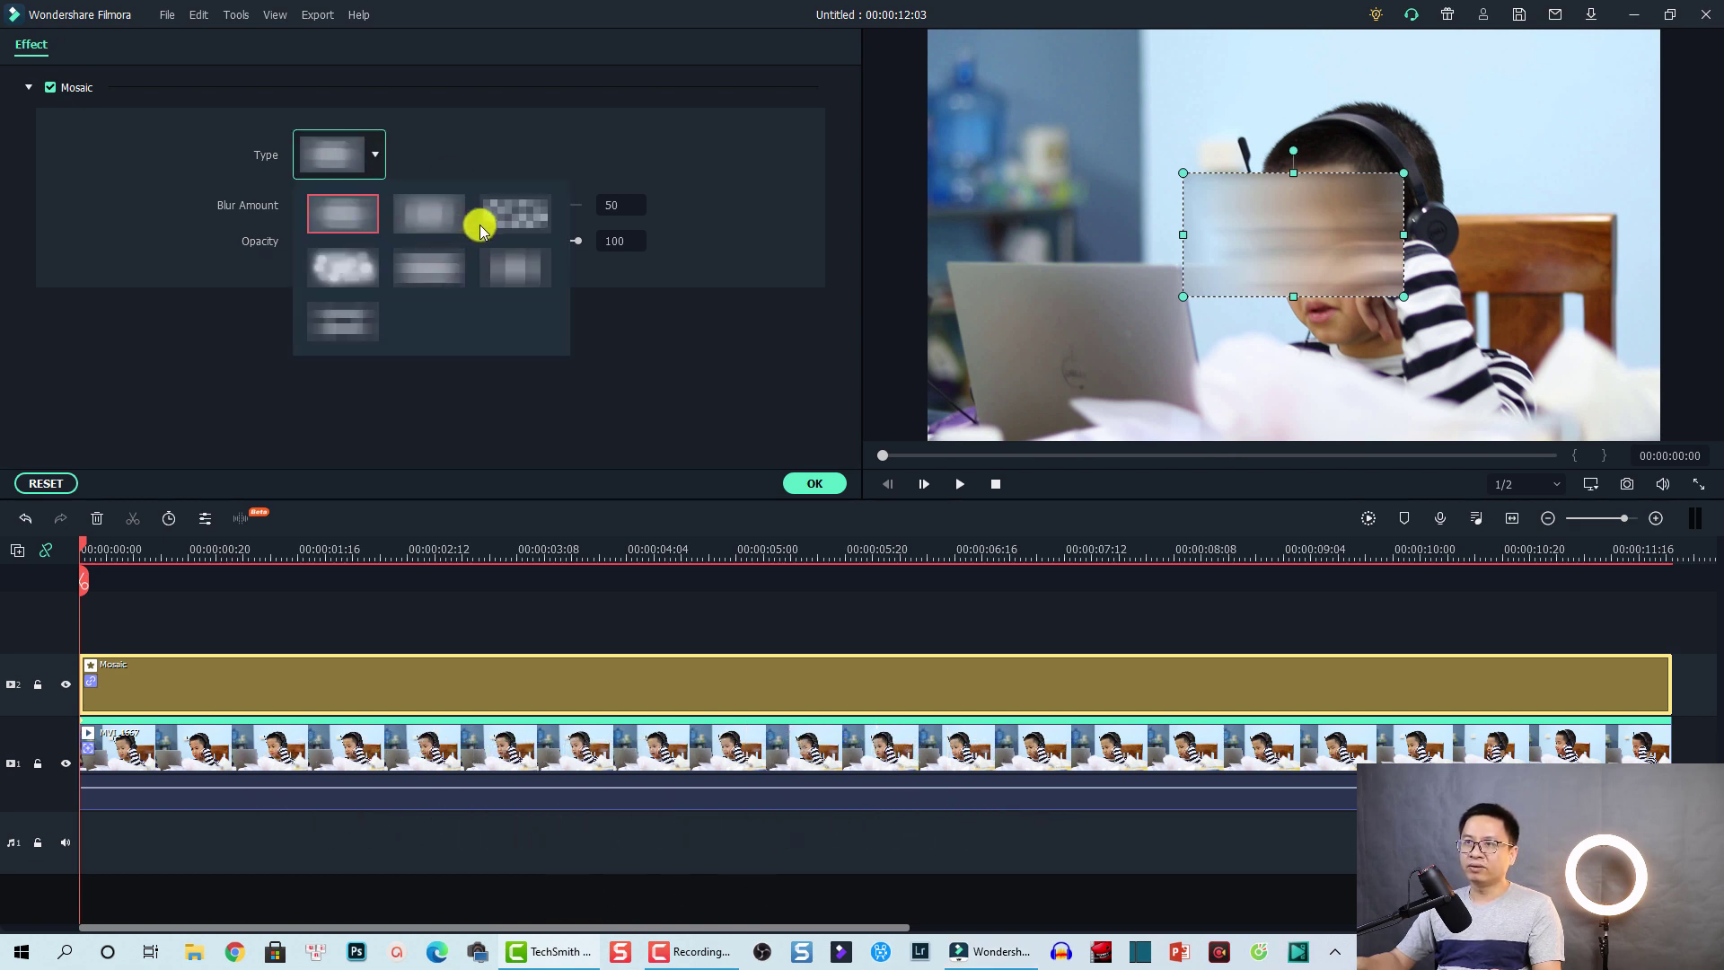
click(508, 221)
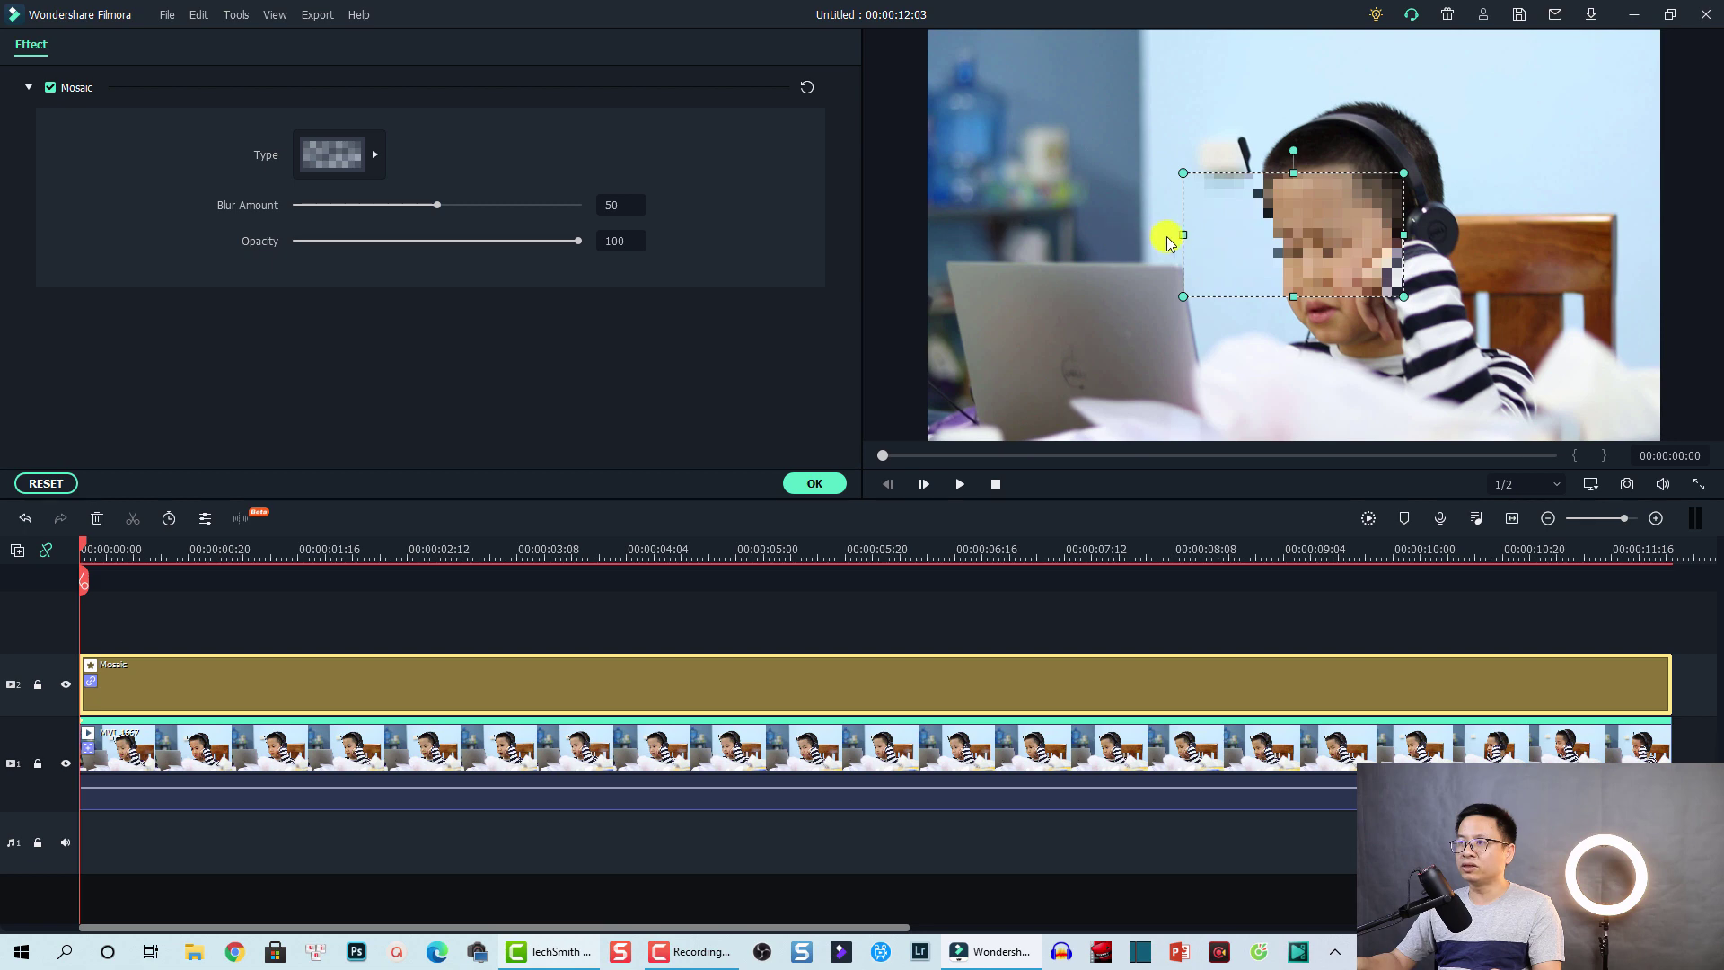
drag(1182, 236, 1269, 246)
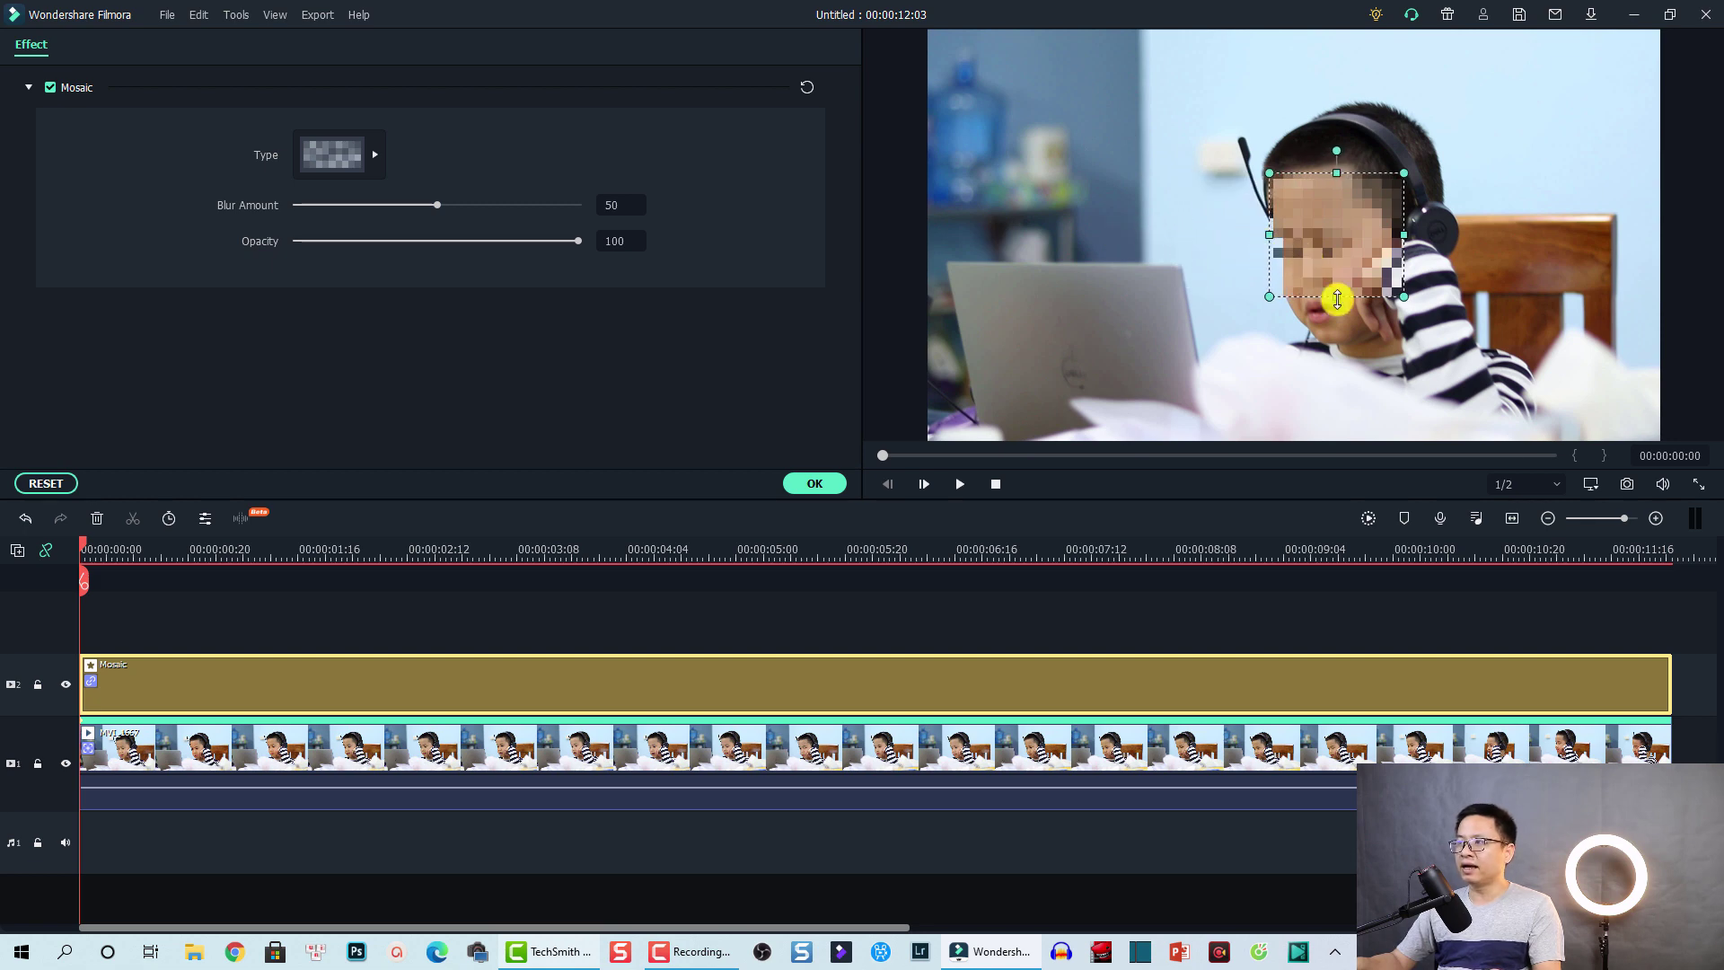
drag(1329, 295, 1329, 335)
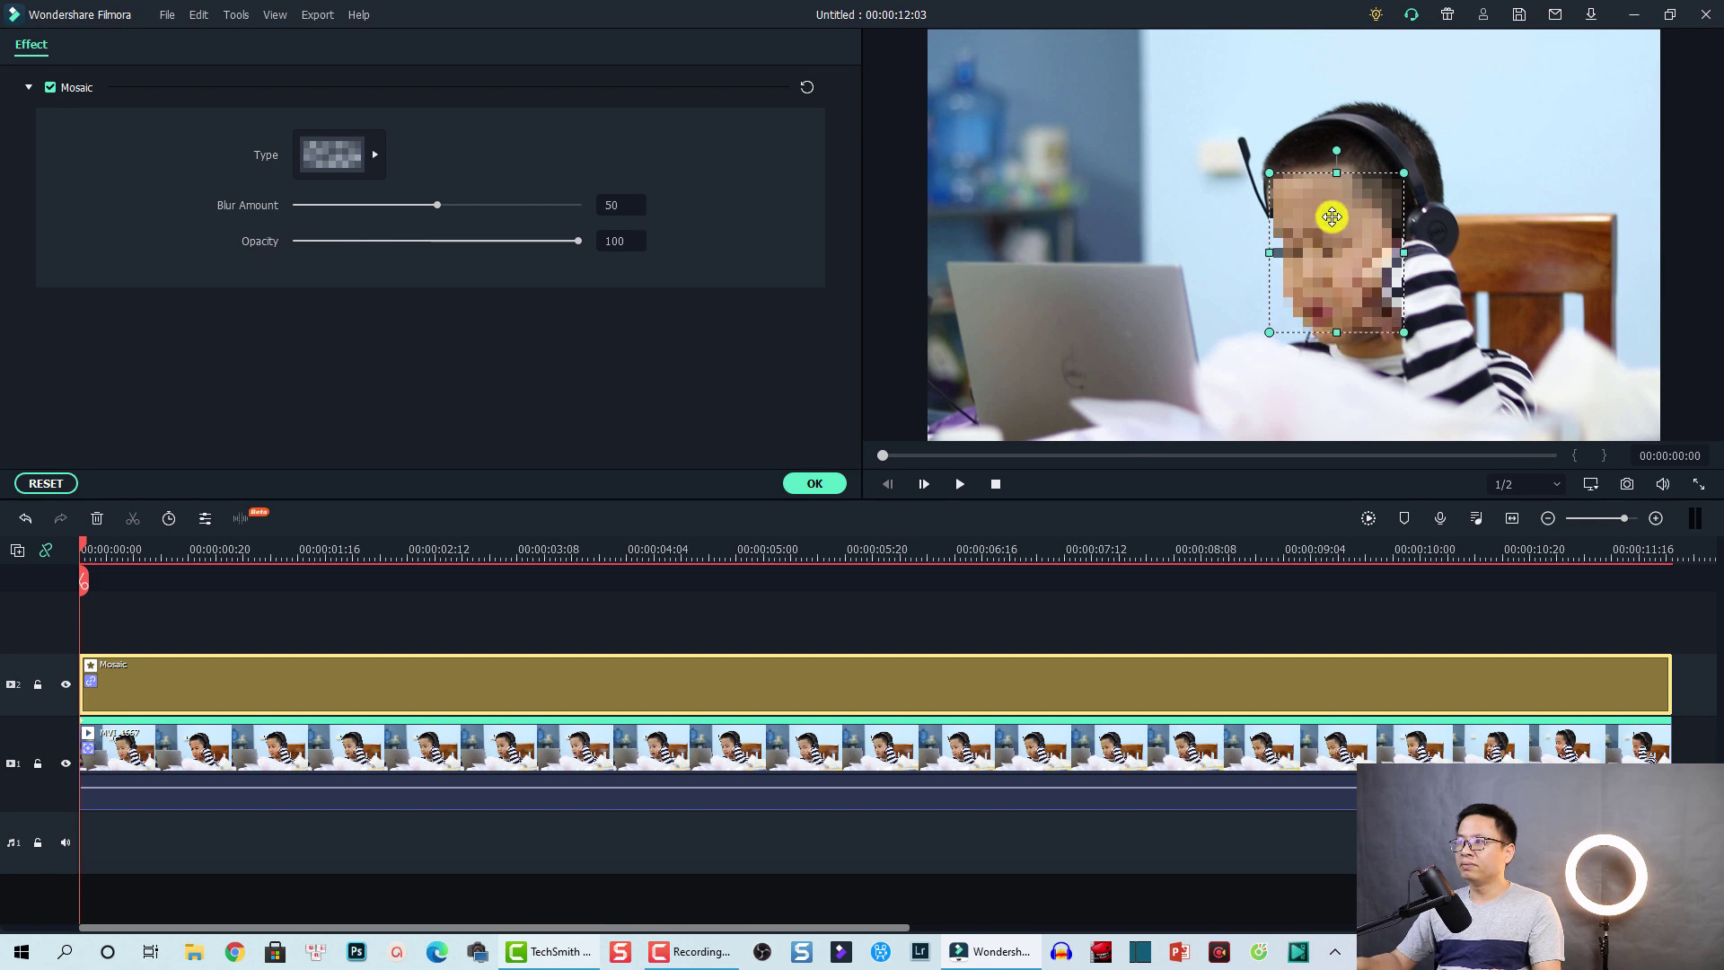
drag(1339, 160, 1341, 152)
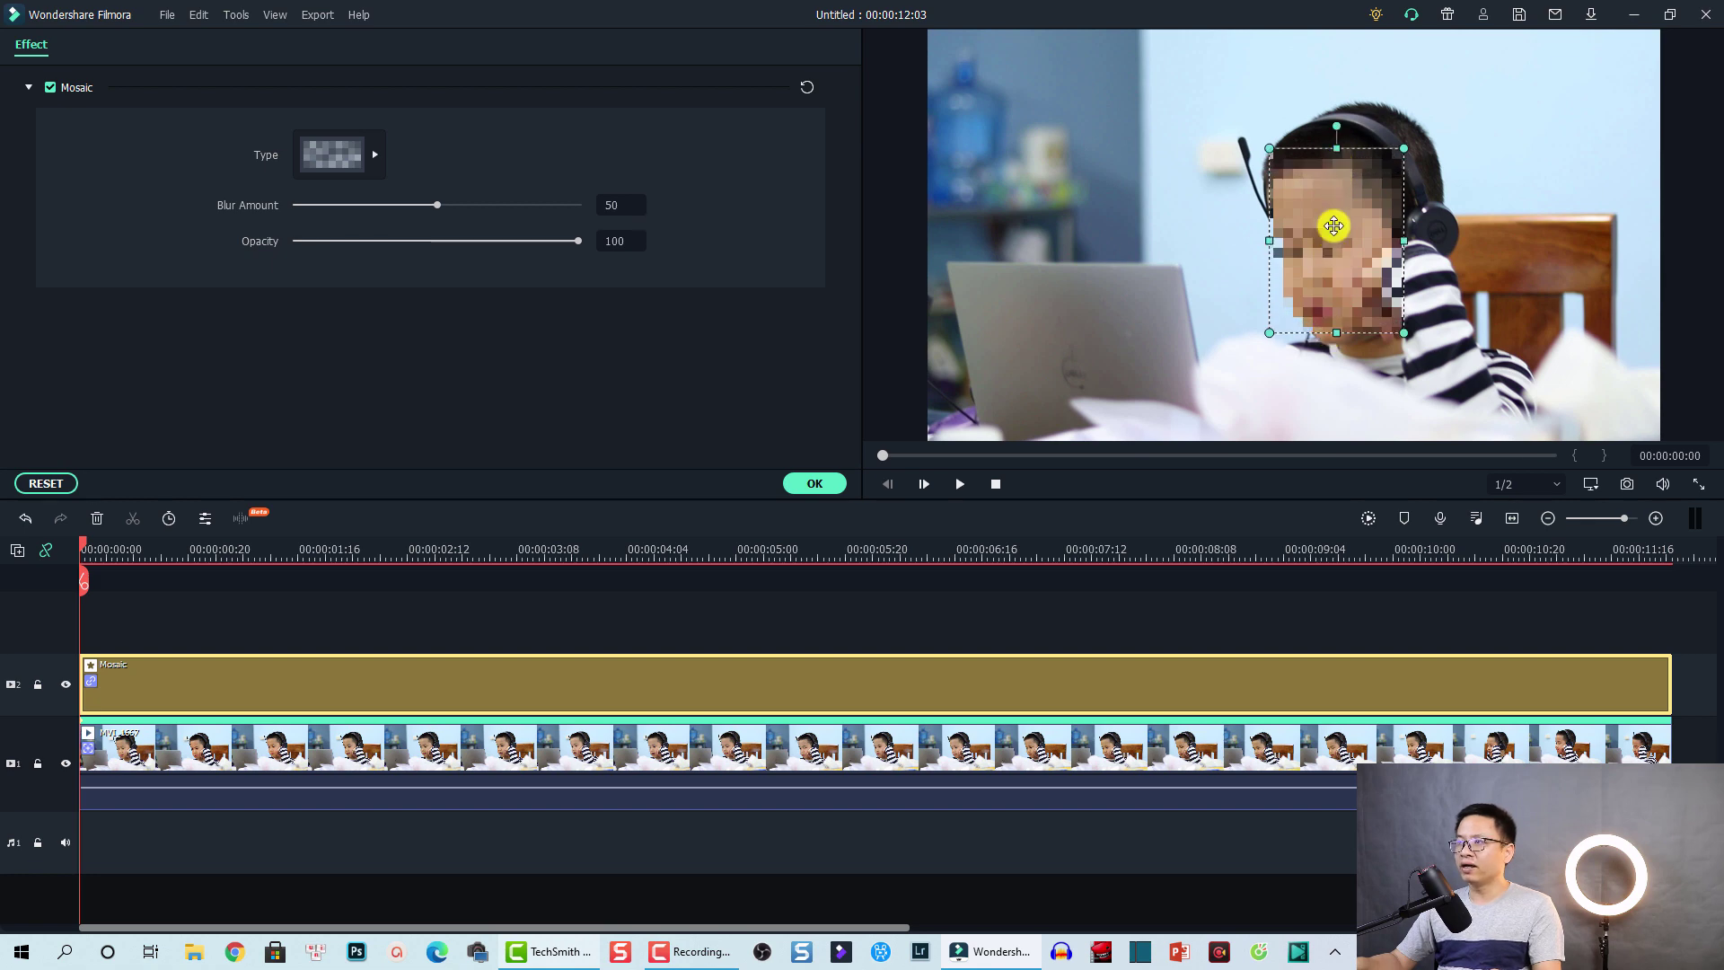